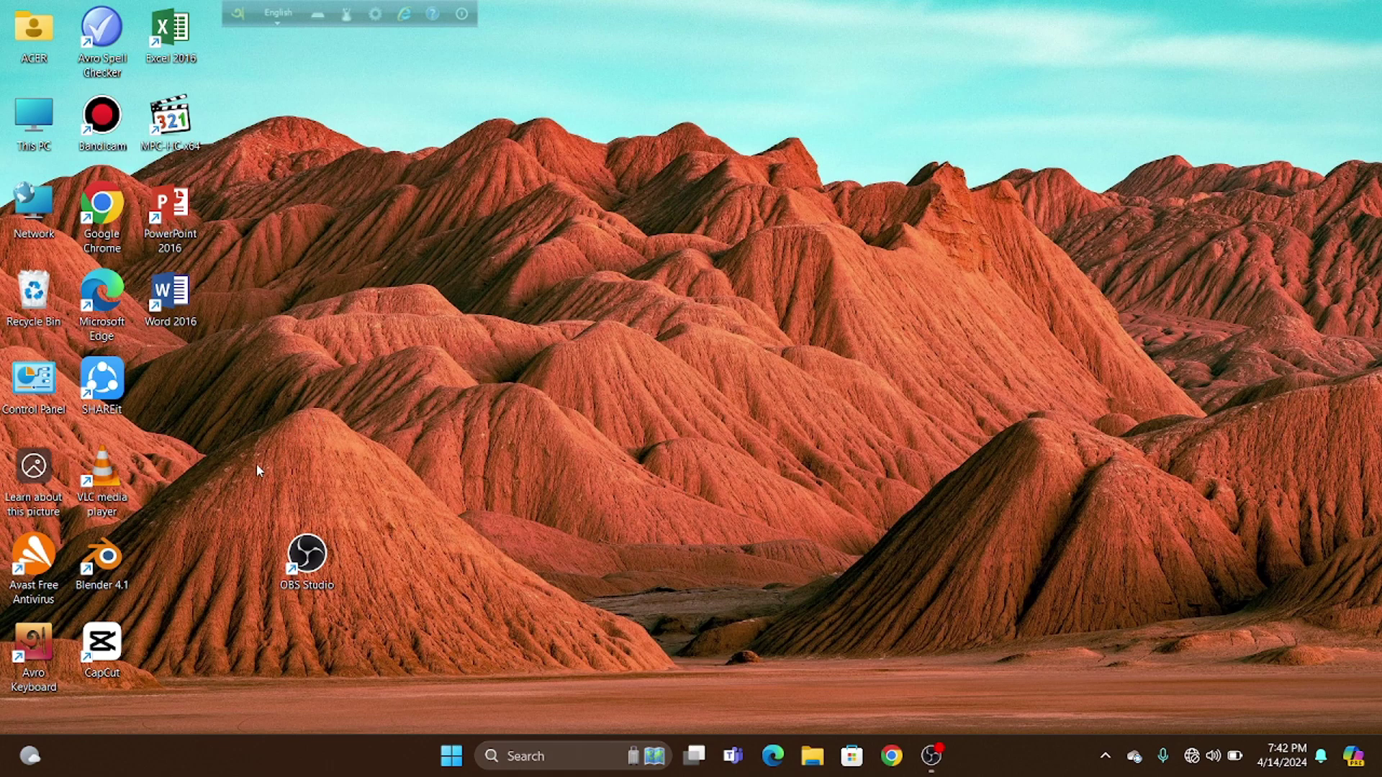
Step: Open CapCut and create a new project
{"action": "double_click", "coordinate": [105, 650]}
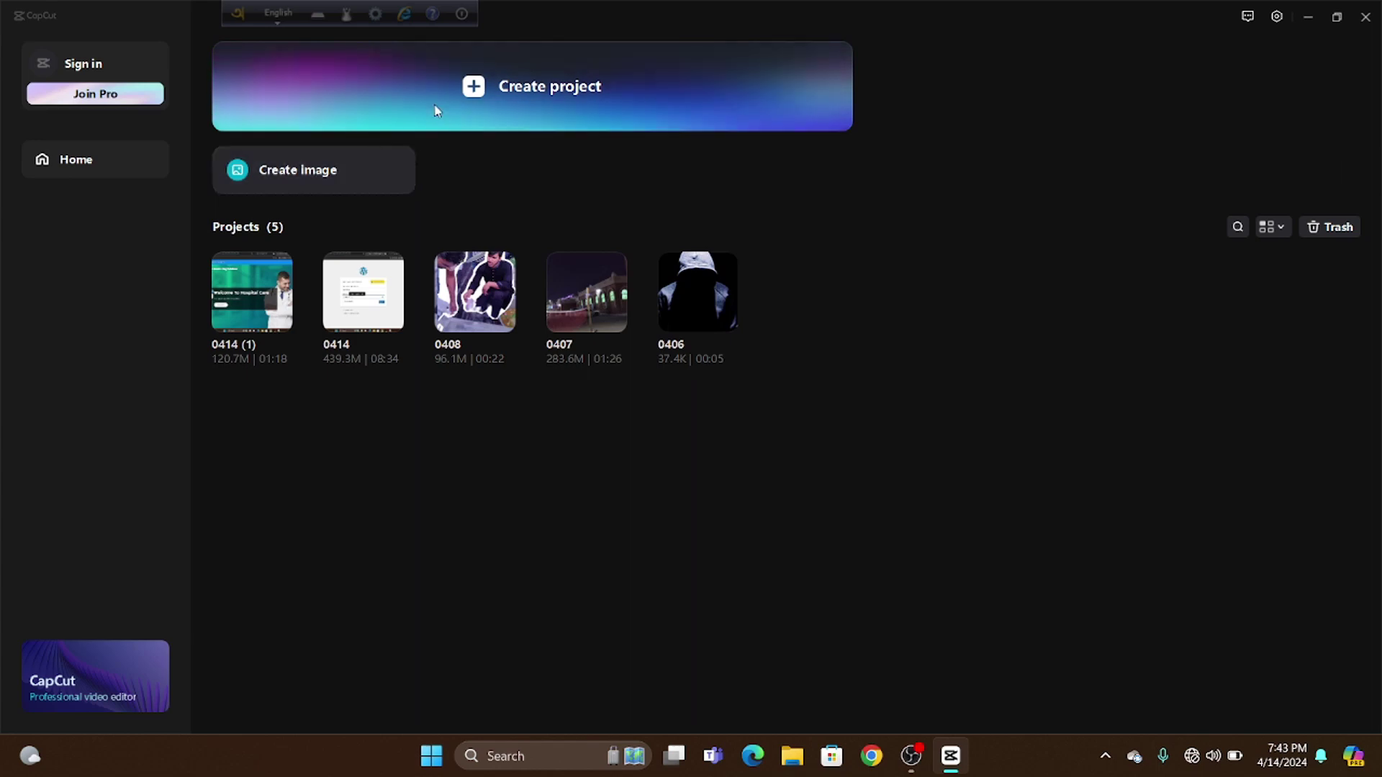
{"action": "key", "text": "alt+F4"}
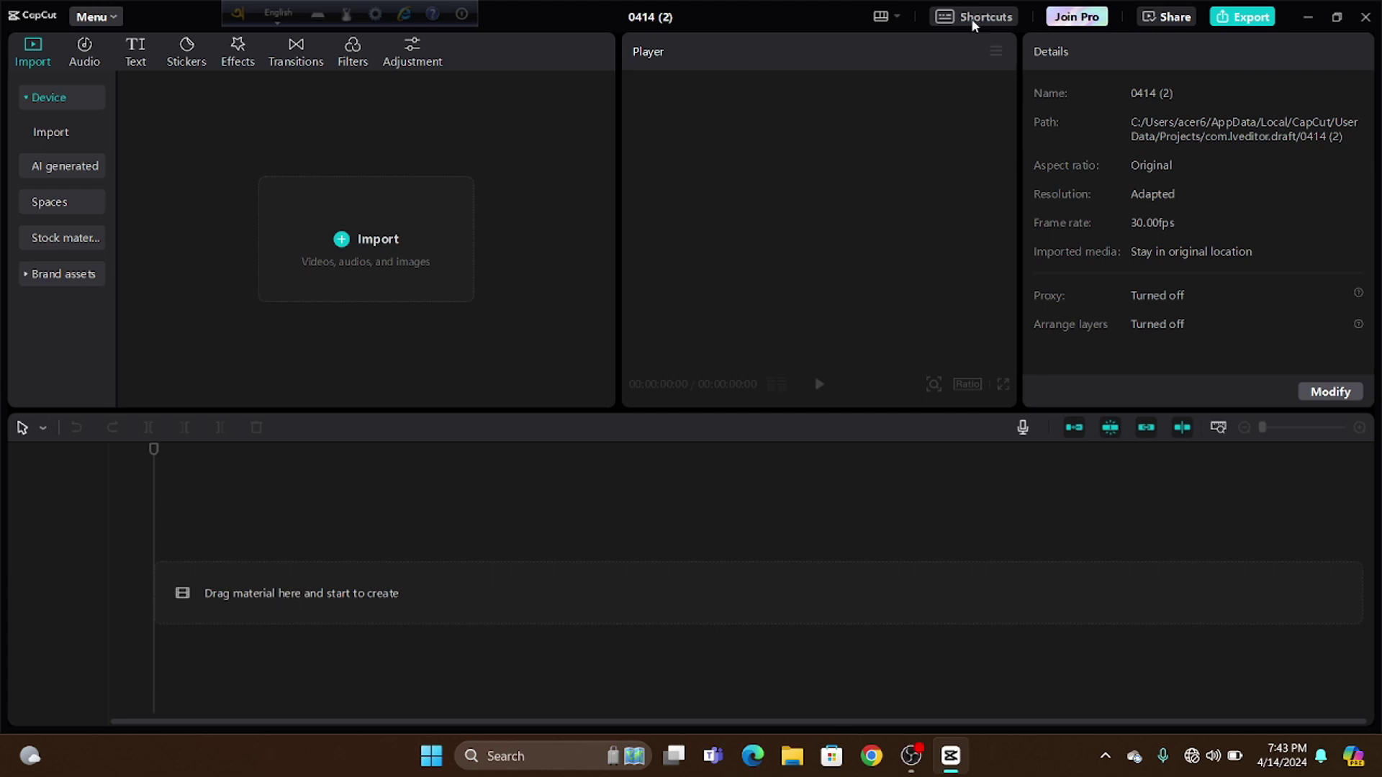
Step: Review the timeline keyboard shortcuts list and the available layout options, closing each one
{"action": "left_click", "coordinate": [945, 22]}
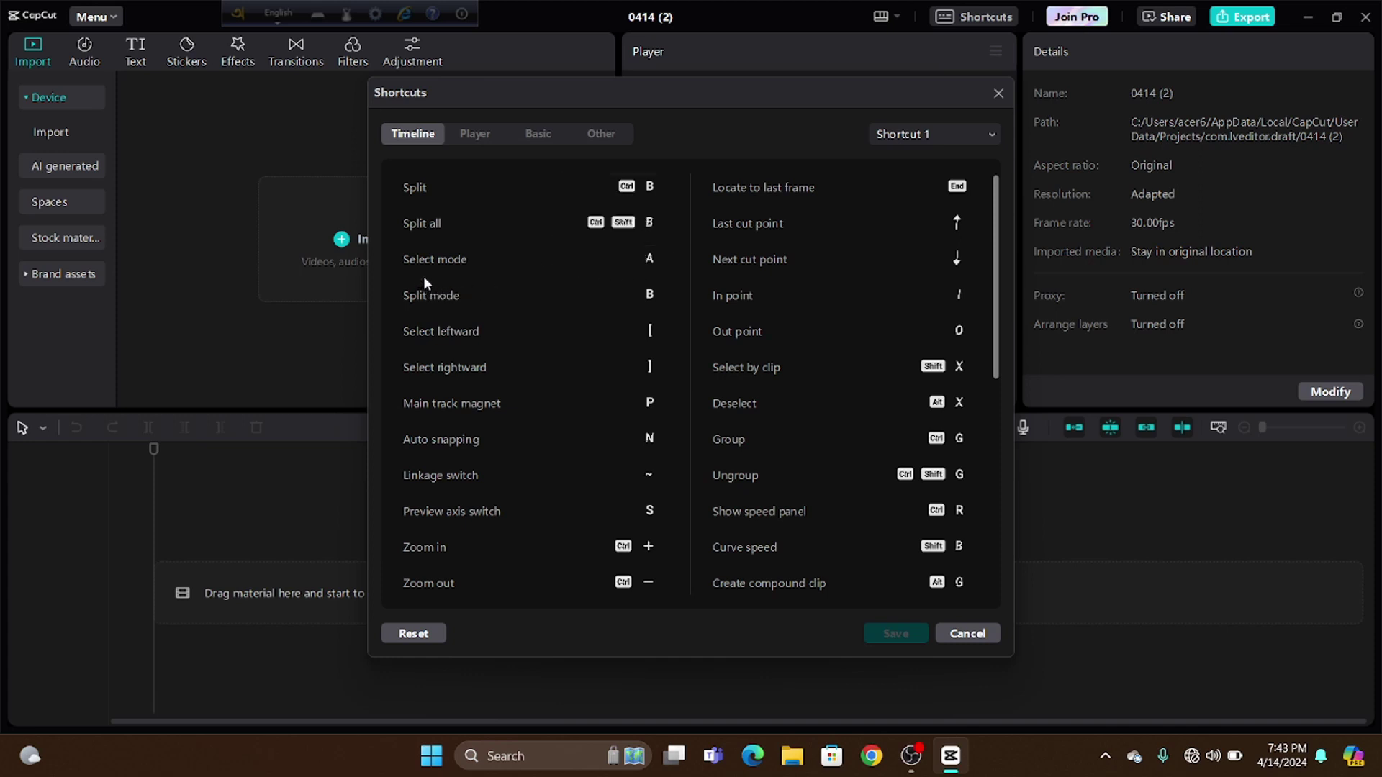
{"action": "scroll", "coordinate": [698, 443], "scroll_direction": "down", "scroll_amount": 5}
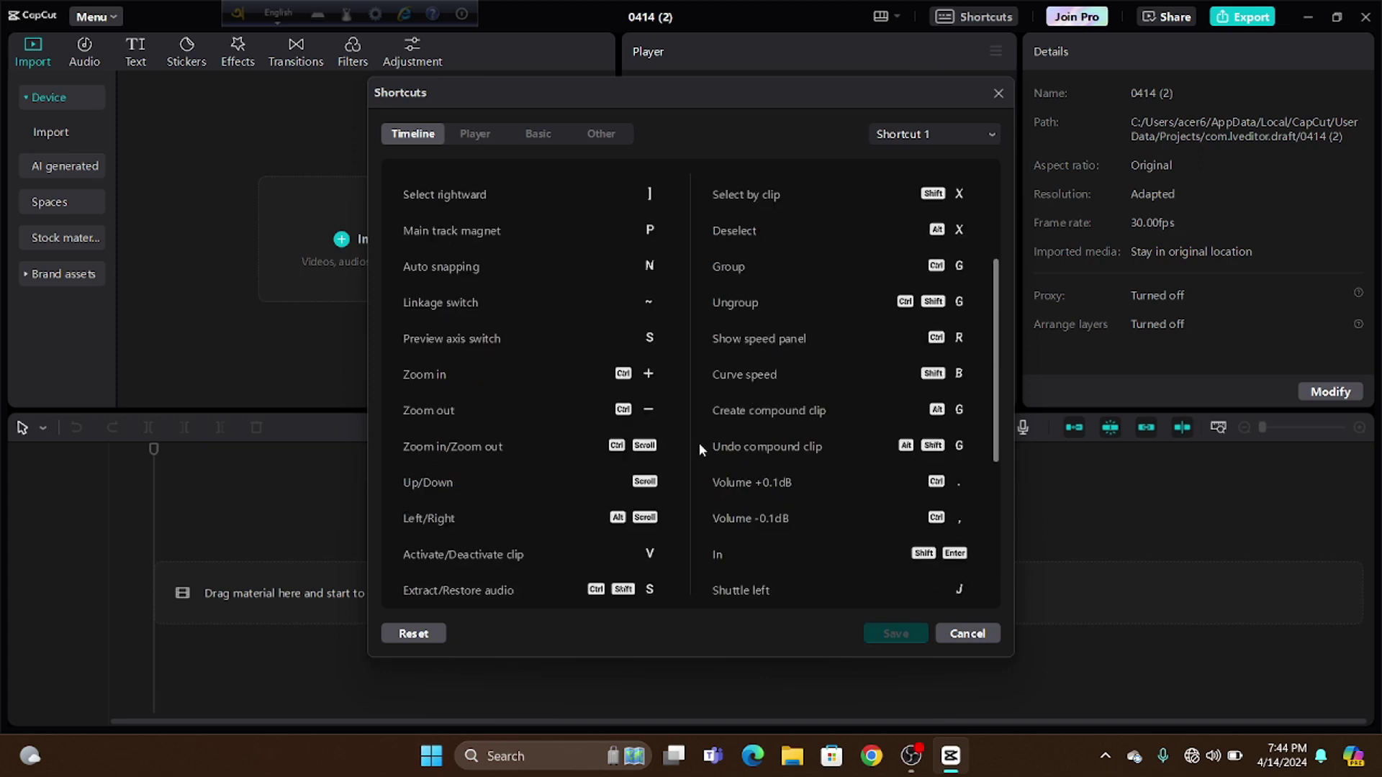
{"action": "scroll", "coordinate": [624, 493], "scroll_direction": "down", "scroll_amount": 3}
{"action": "scroll", "coordinate": [597, 480], "scroll_direction": "up", "scroll_amount": 4}
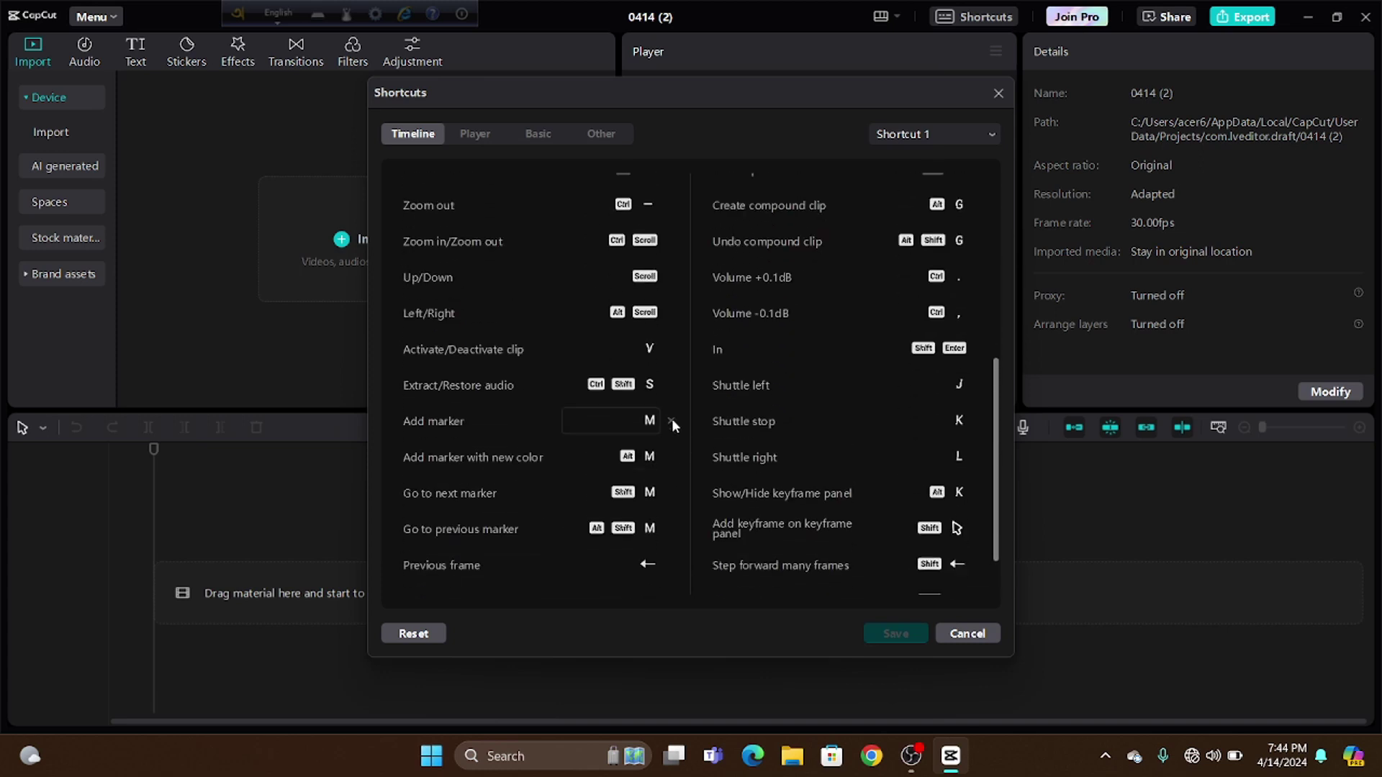
{"action": "scroll", "coordinate": [857, 198], "scroll_direction": "up", "scroll_amount": 1}
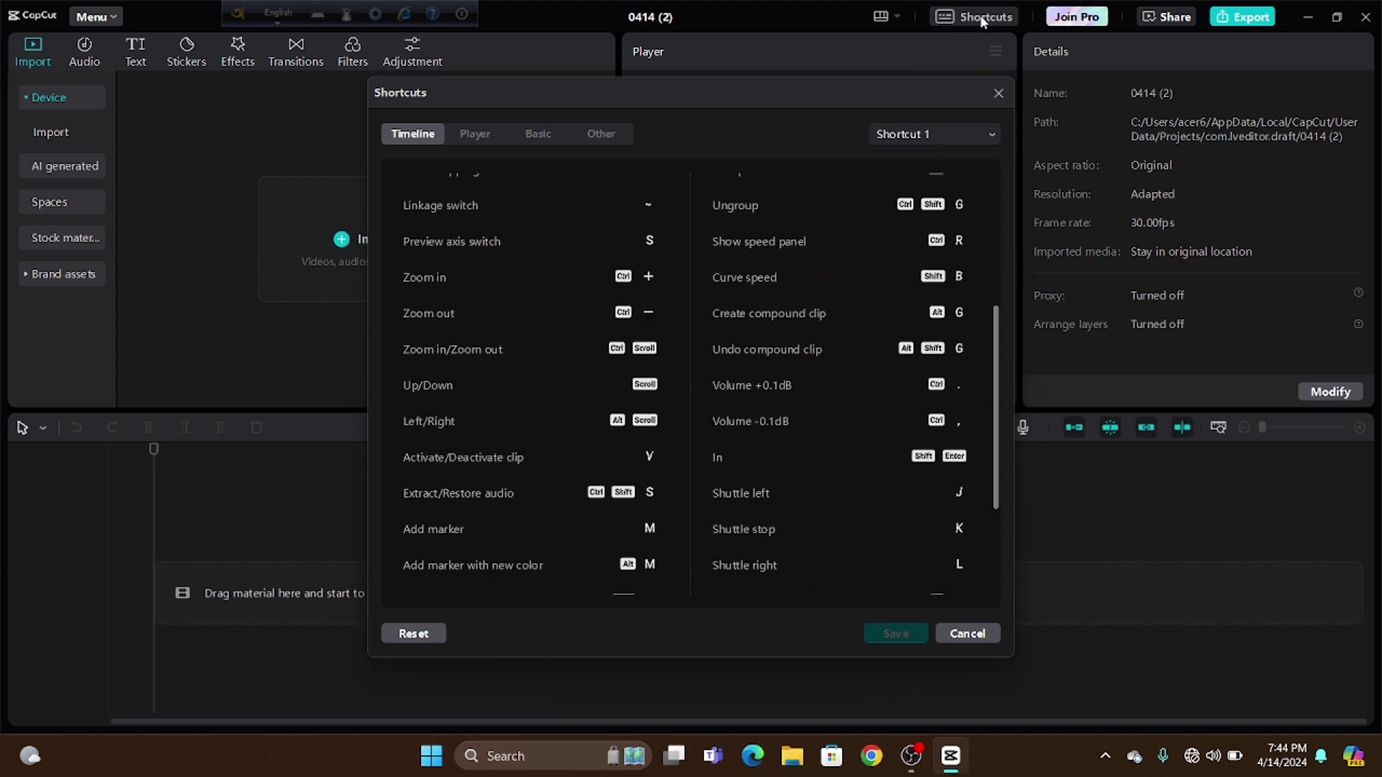
{"action": "left_click", "coordinate": [998, 93]}
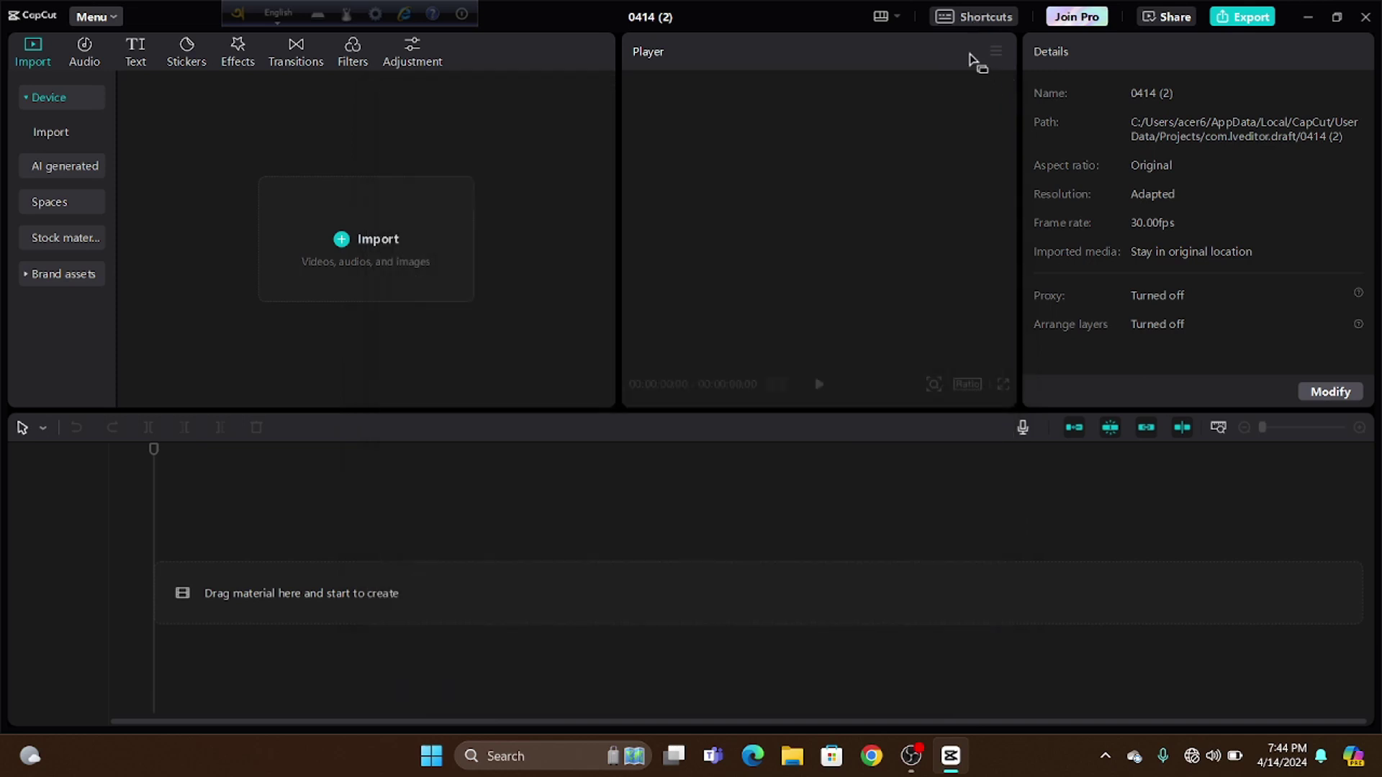
{"action": "left_click", "coordinate": [898, 16]}
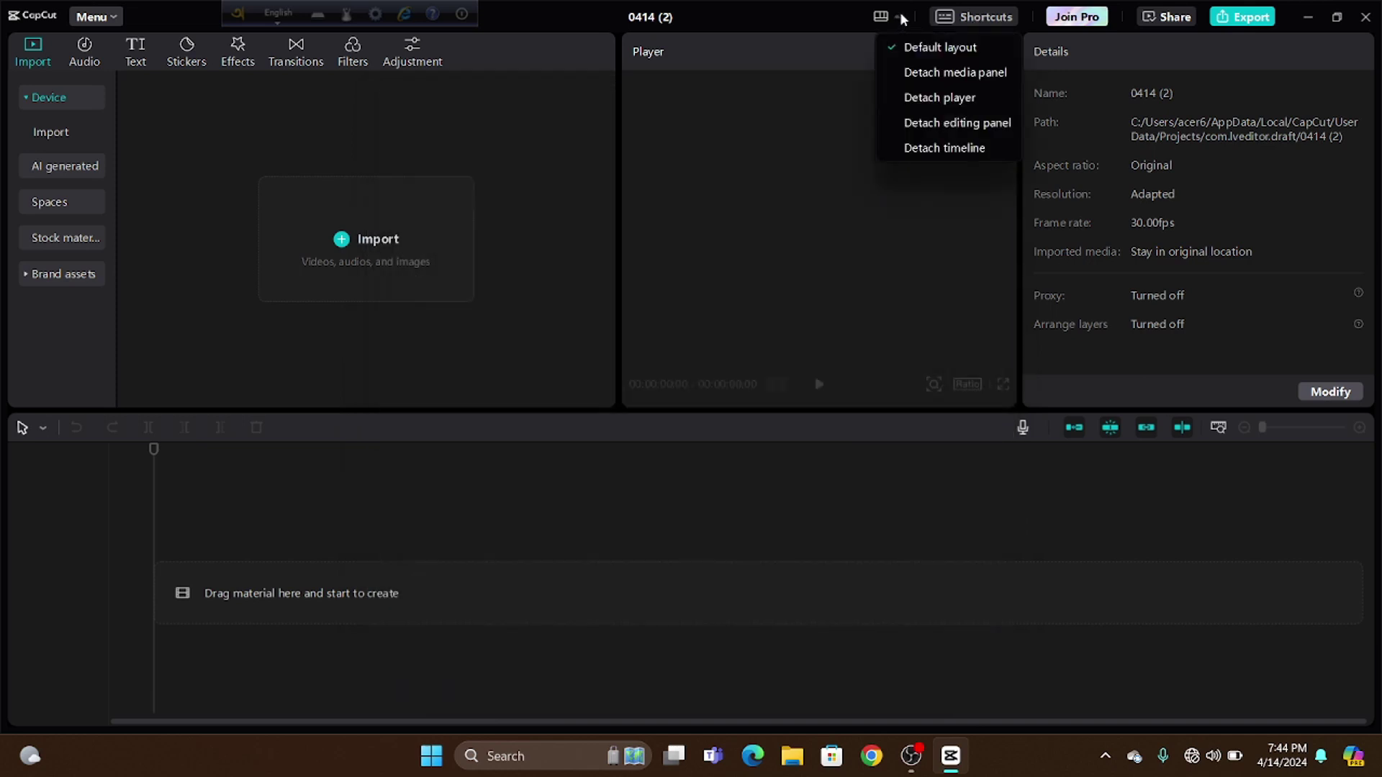
{"action": "left_click", "coordinate": [876, 30]}
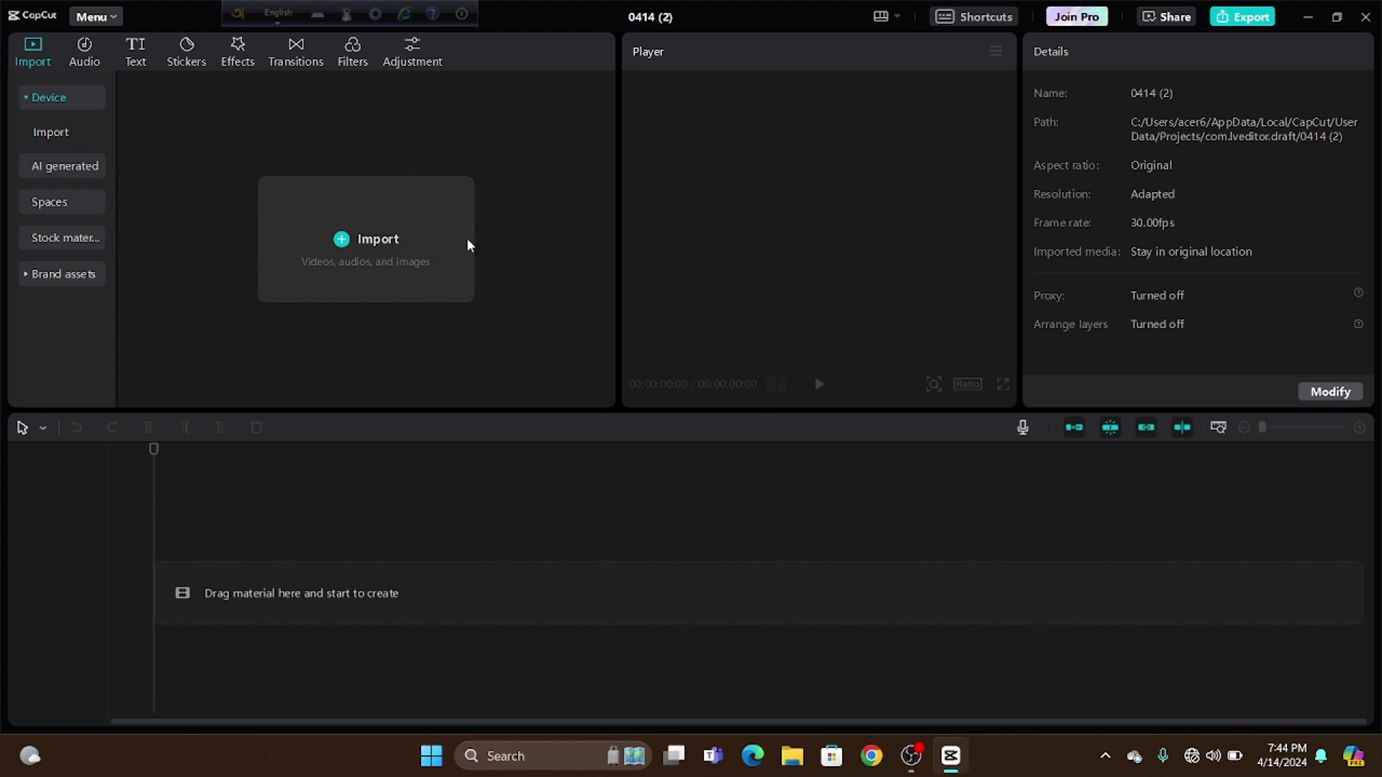
Step: Rename the project as "capcut poriciti"
{"action": "left_click", "coordinate": [670, 19]}
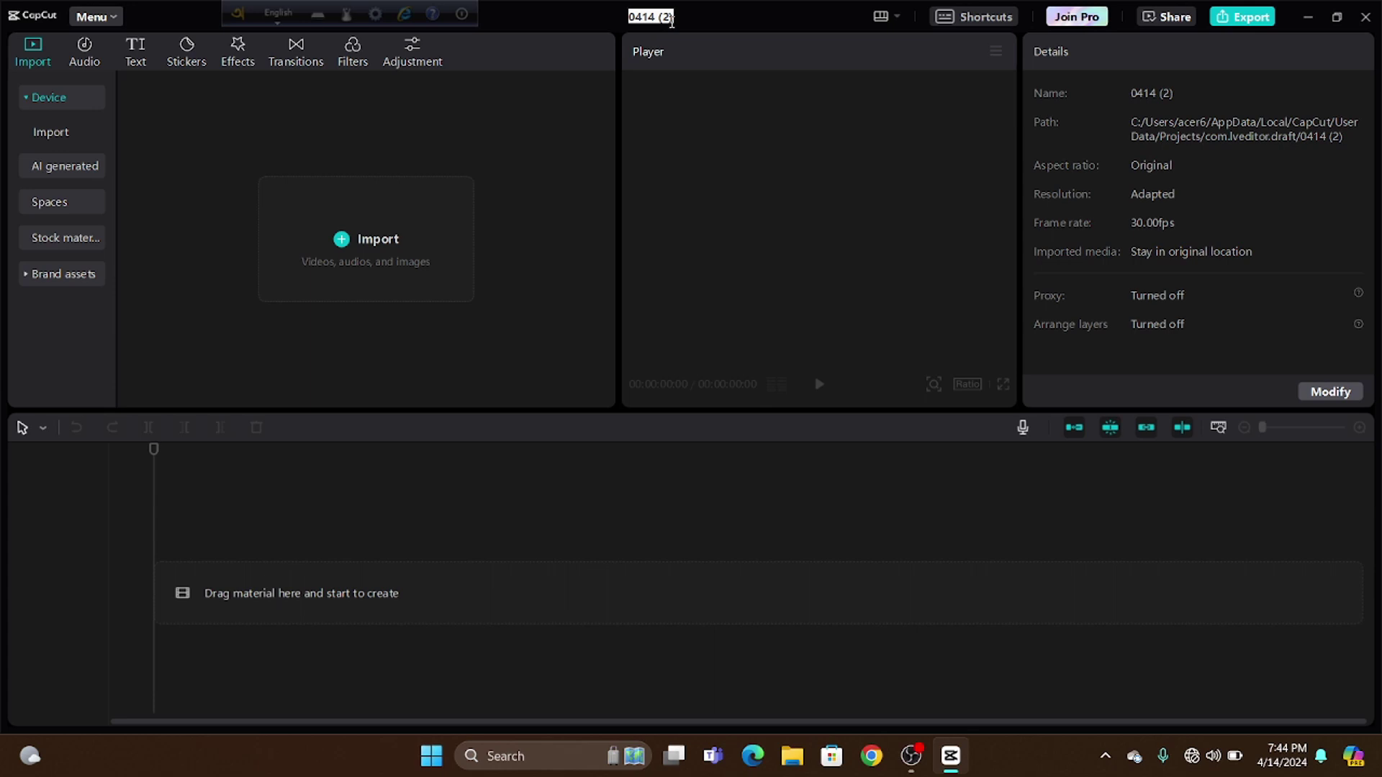
{"action": "key", "text": "BackSpace"}
{"action": "type", "text": "ca"}
{"action": "type", "text": "p"}
{"action": "type", "text": "cut"}
{"action": "type", "text": " por"}
{"action": "type", "text": "trait"}
{"action": "type", "text": "iciti"}
{"action": "key", "text": "Return"}
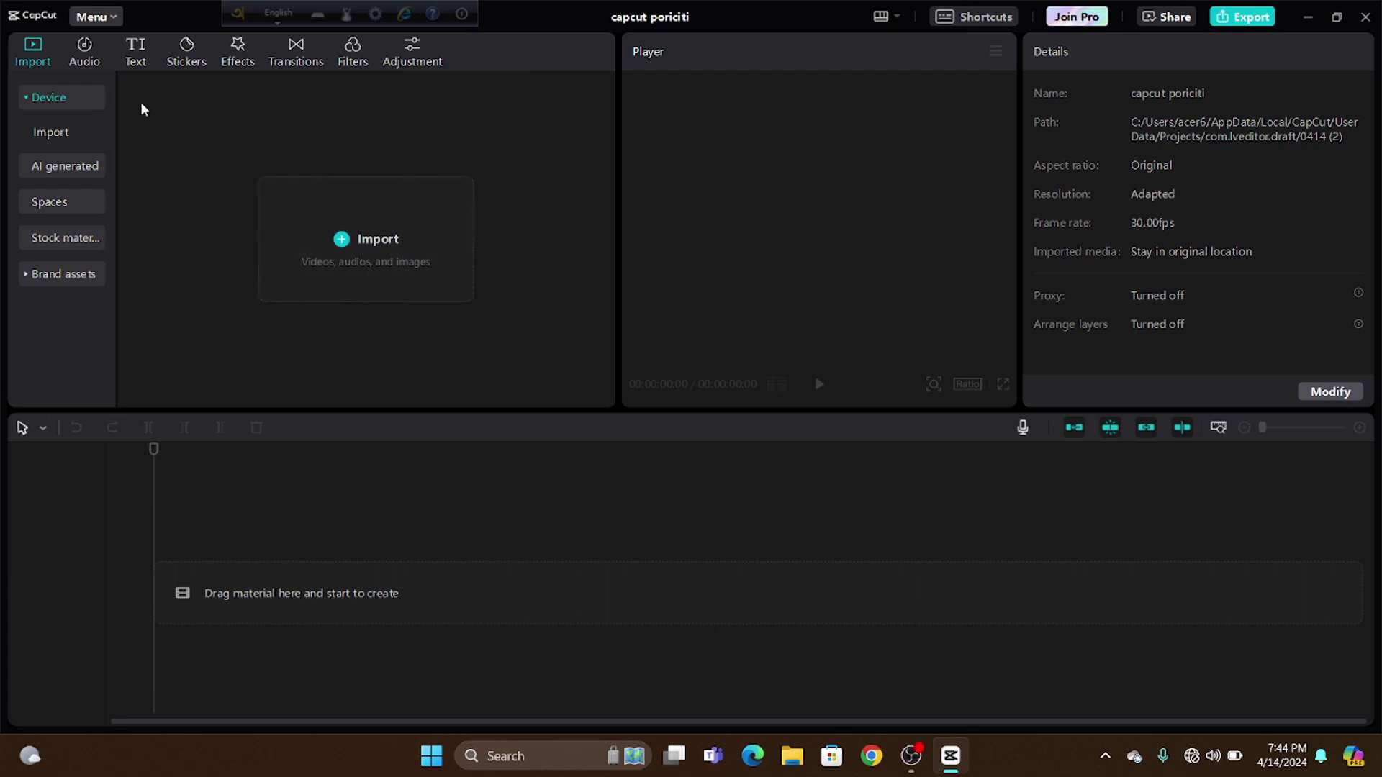
{"action": "left_click", "coordinate": [115, 20]}
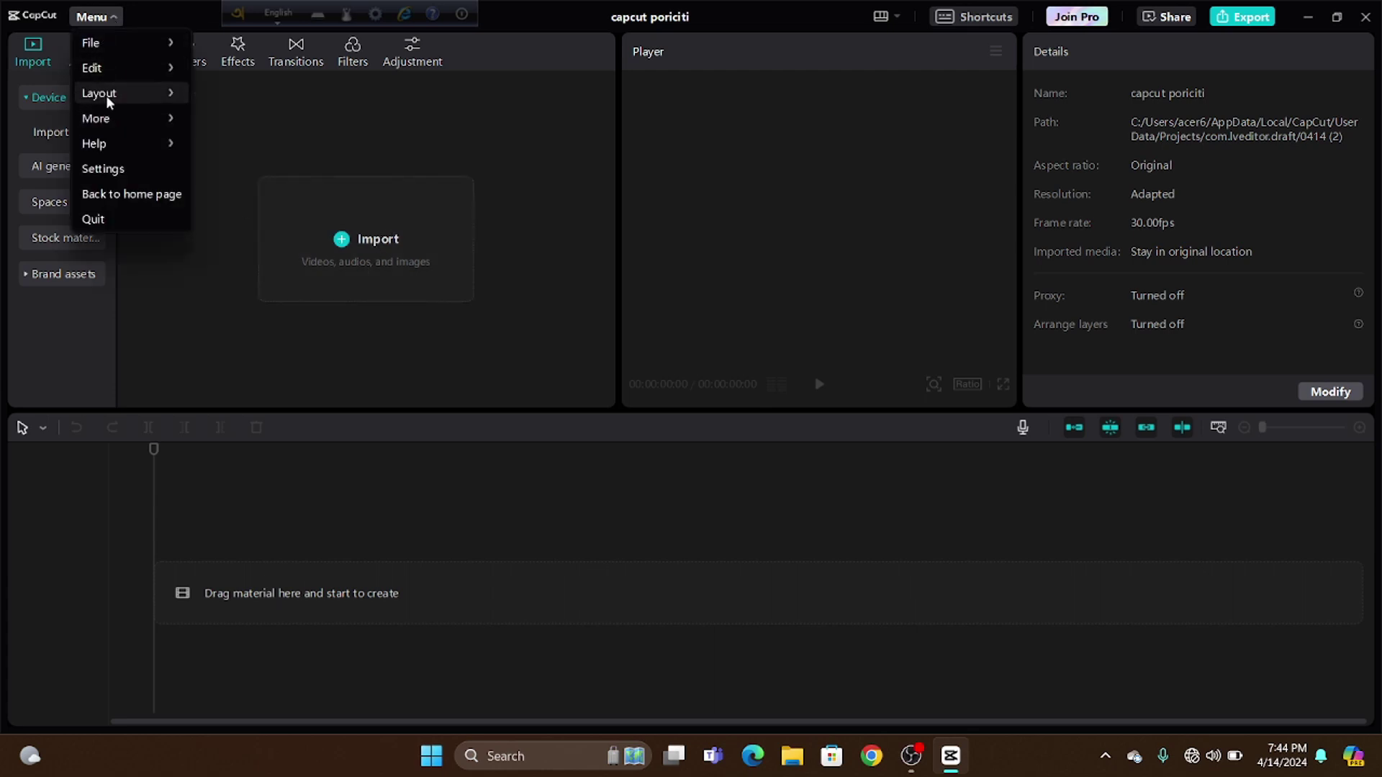
{"action": "left_click", "coordinate": [118, 19]}
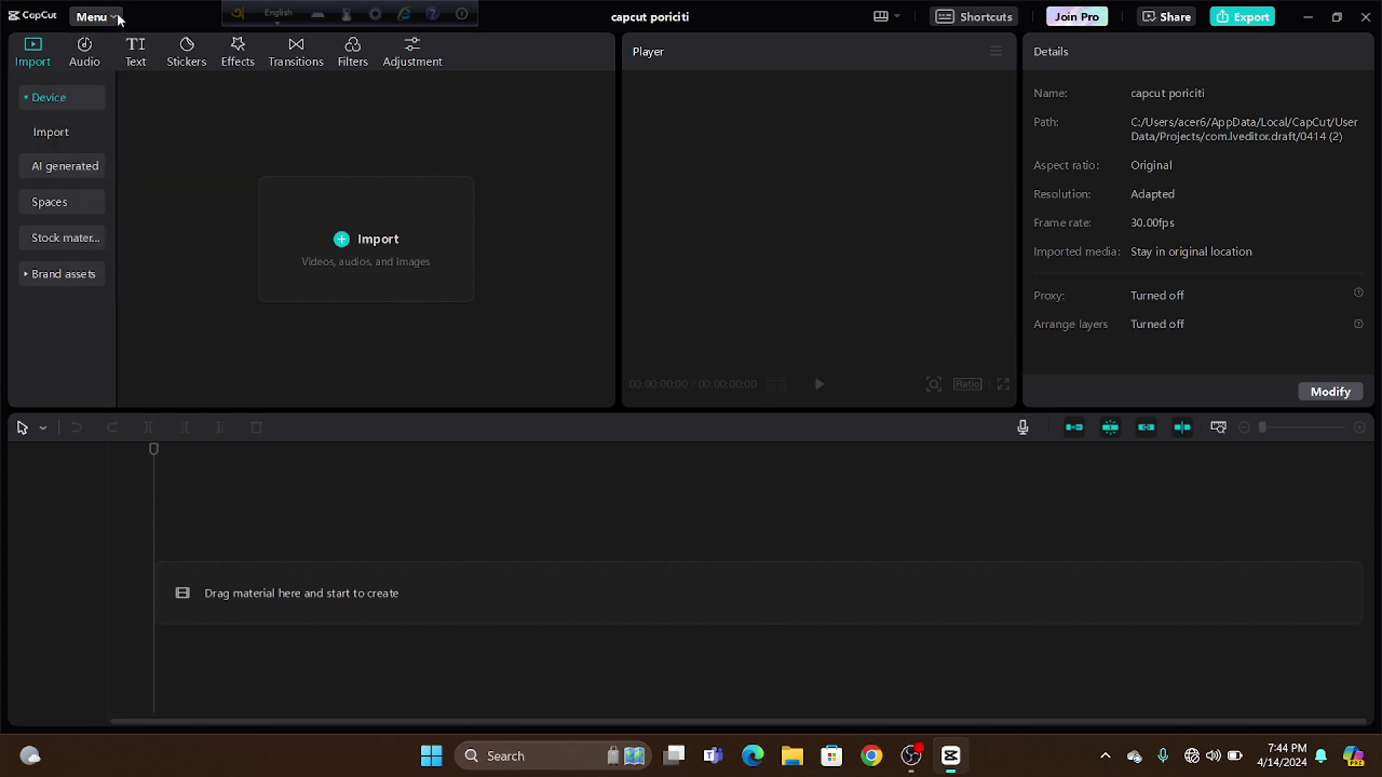
{"action": "left_click", "coordinate": [347, 243]}
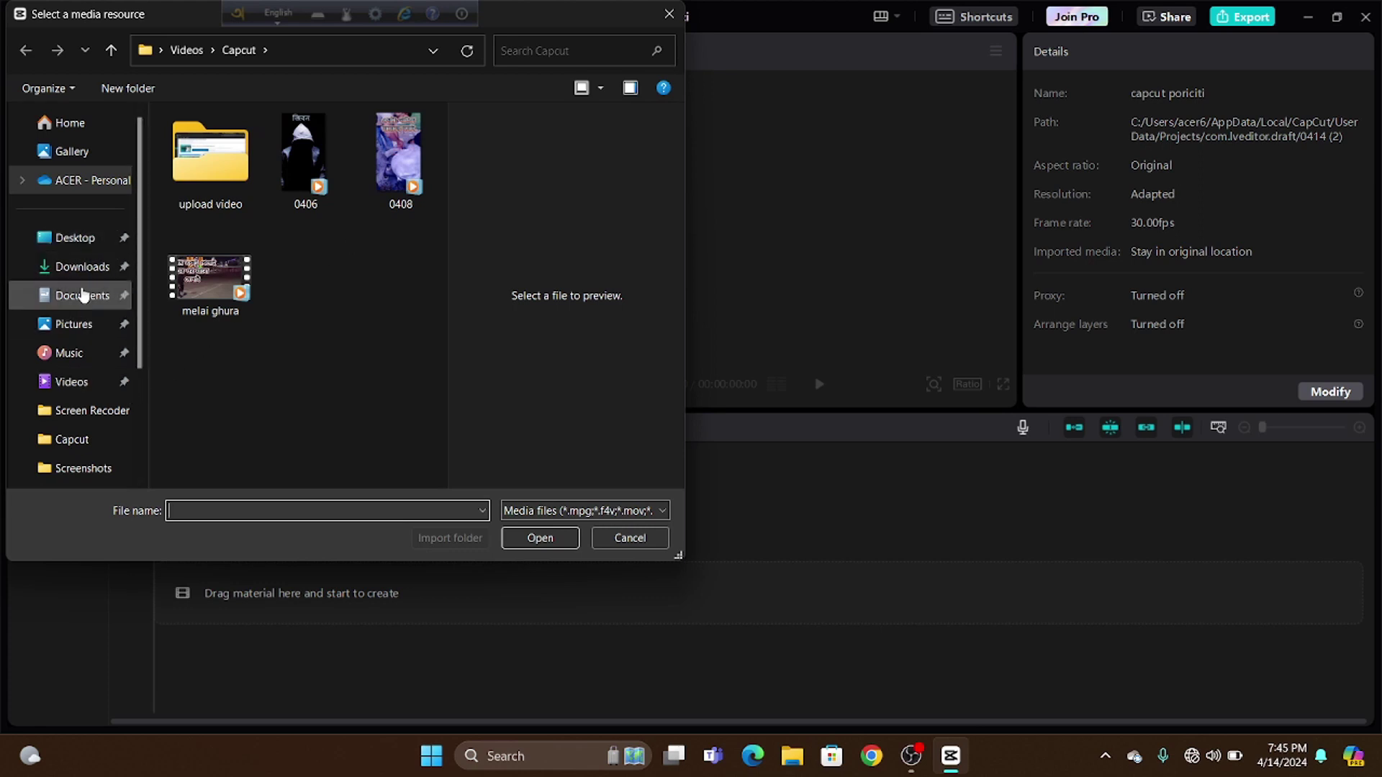
{"action": "scroll", "coordinate": [75, 331], "scroll_direction": "down", "scroll_amount": 3}
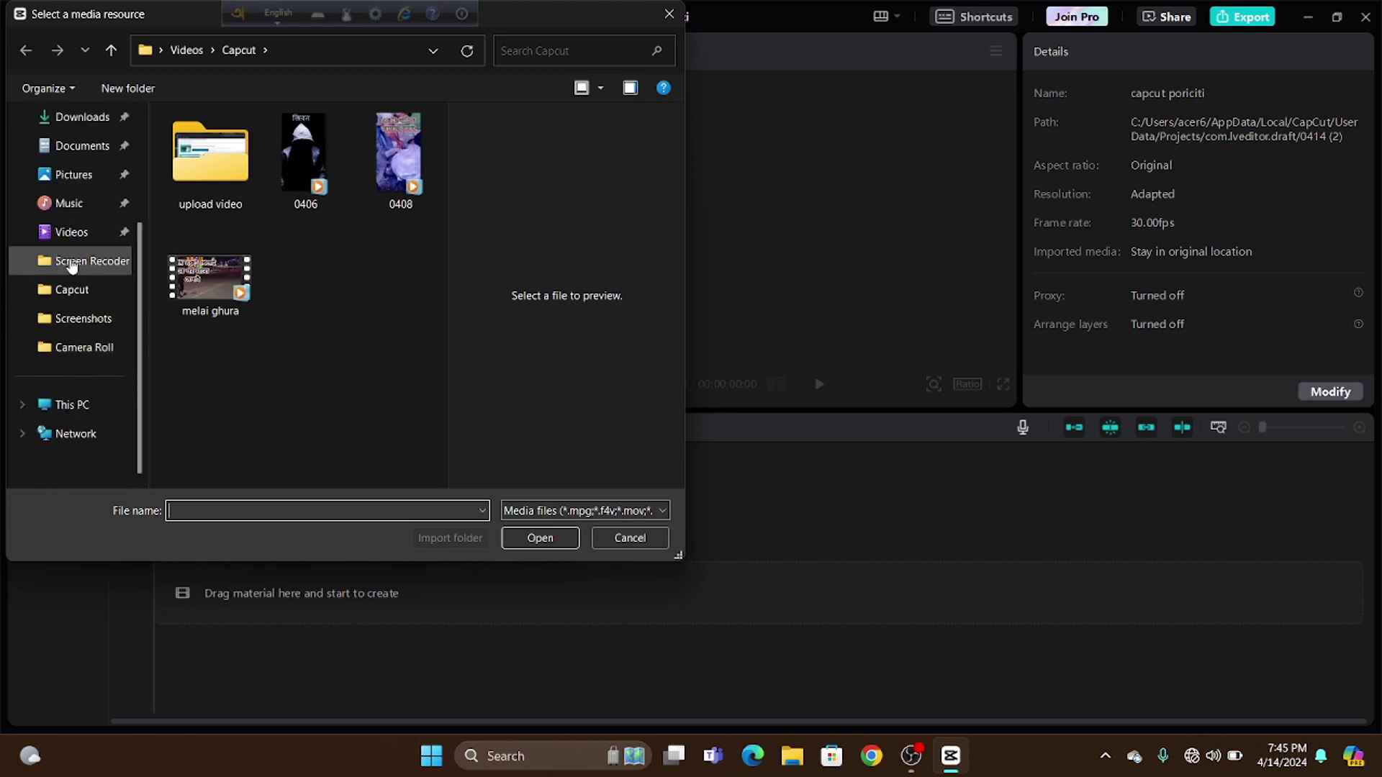
{"action": "left_click", "coordinate": [70, 234]}
{"action": "scroll", "coordinate": [272, 346], "scroll_direction": "down", "scroll_amount": 3}
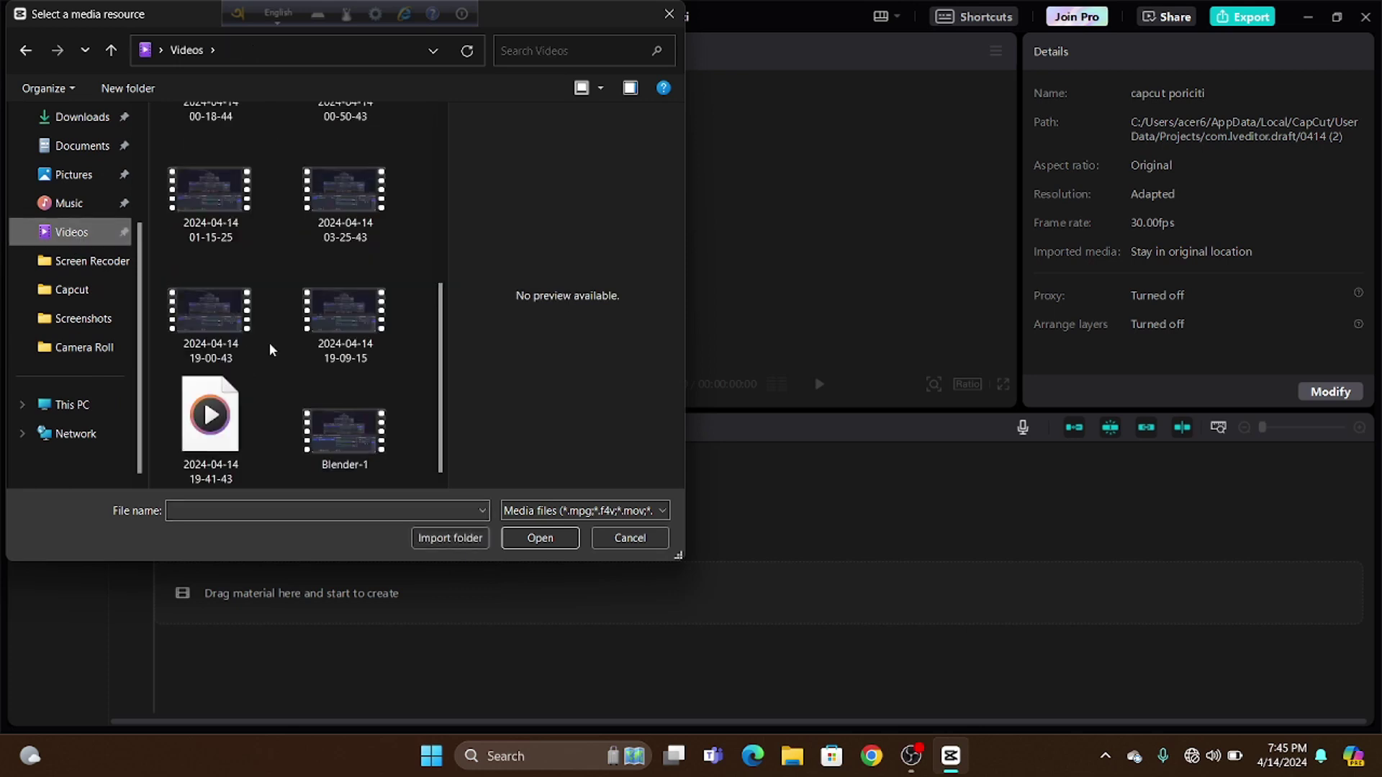
{"action": "scroll", "coordinate": [243, 294], "scroll_direction": "up", "scroll_amount": 3}
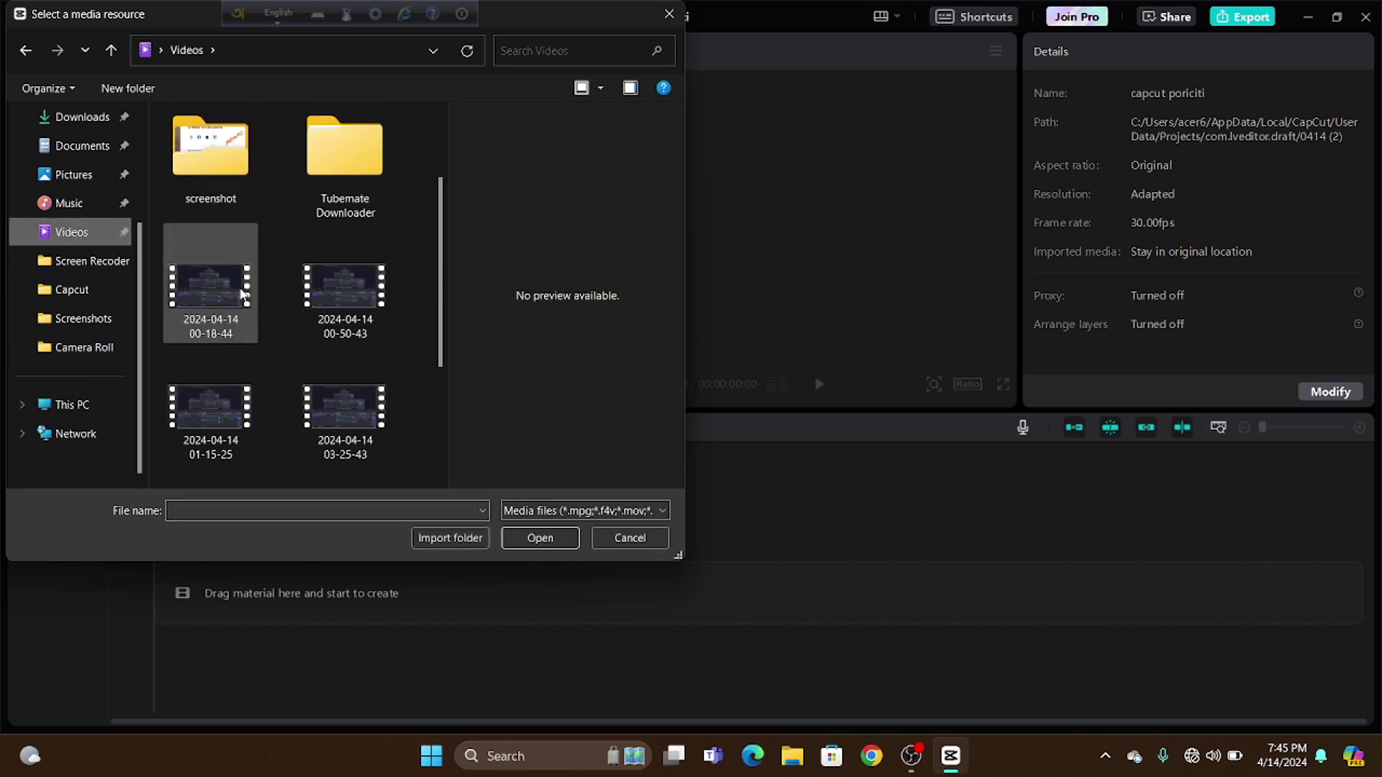
{"action": "left_click", "coordinate": [341, 401]}
{"action": "left_click", "coordinate": [540, 541]}
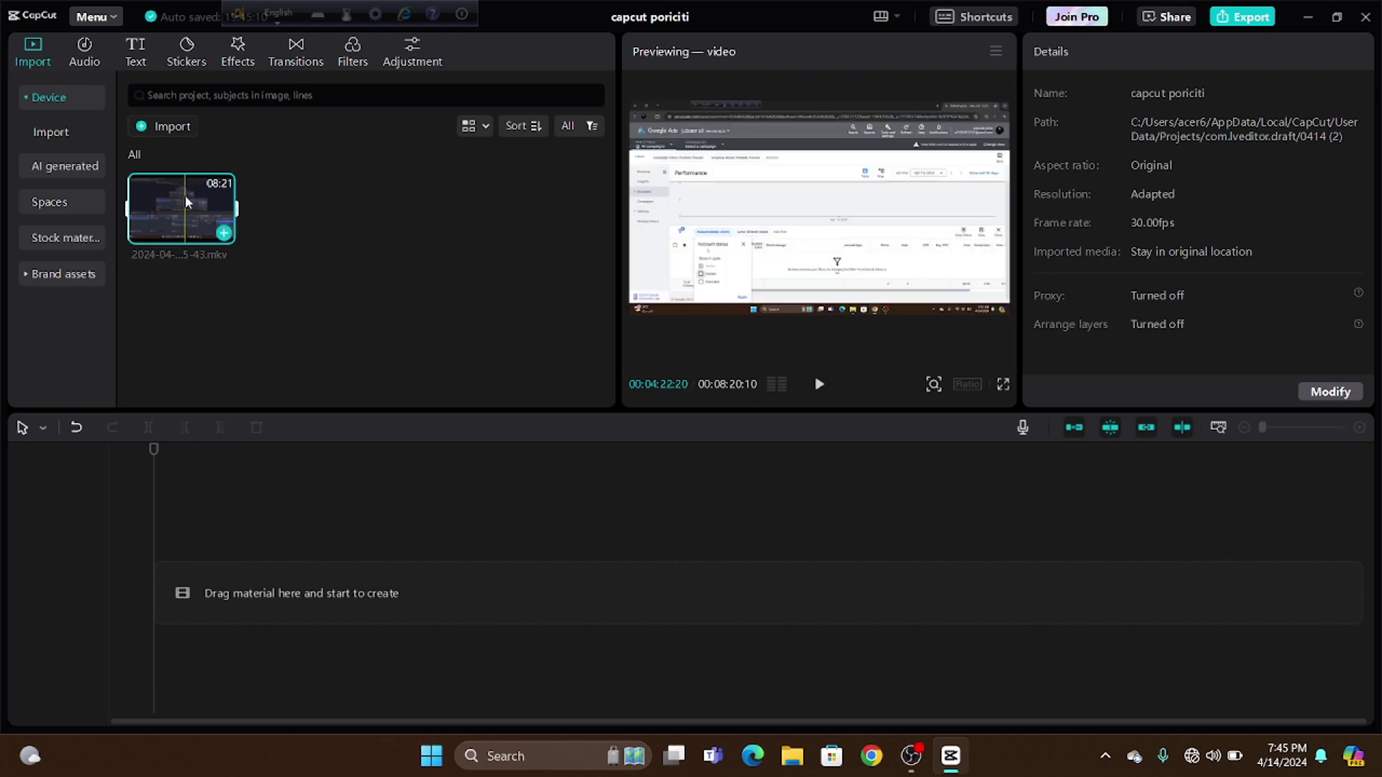
{"action": "left_click_drag", "start_coordinate": [184, 196], "coordinate": [145, 581]}
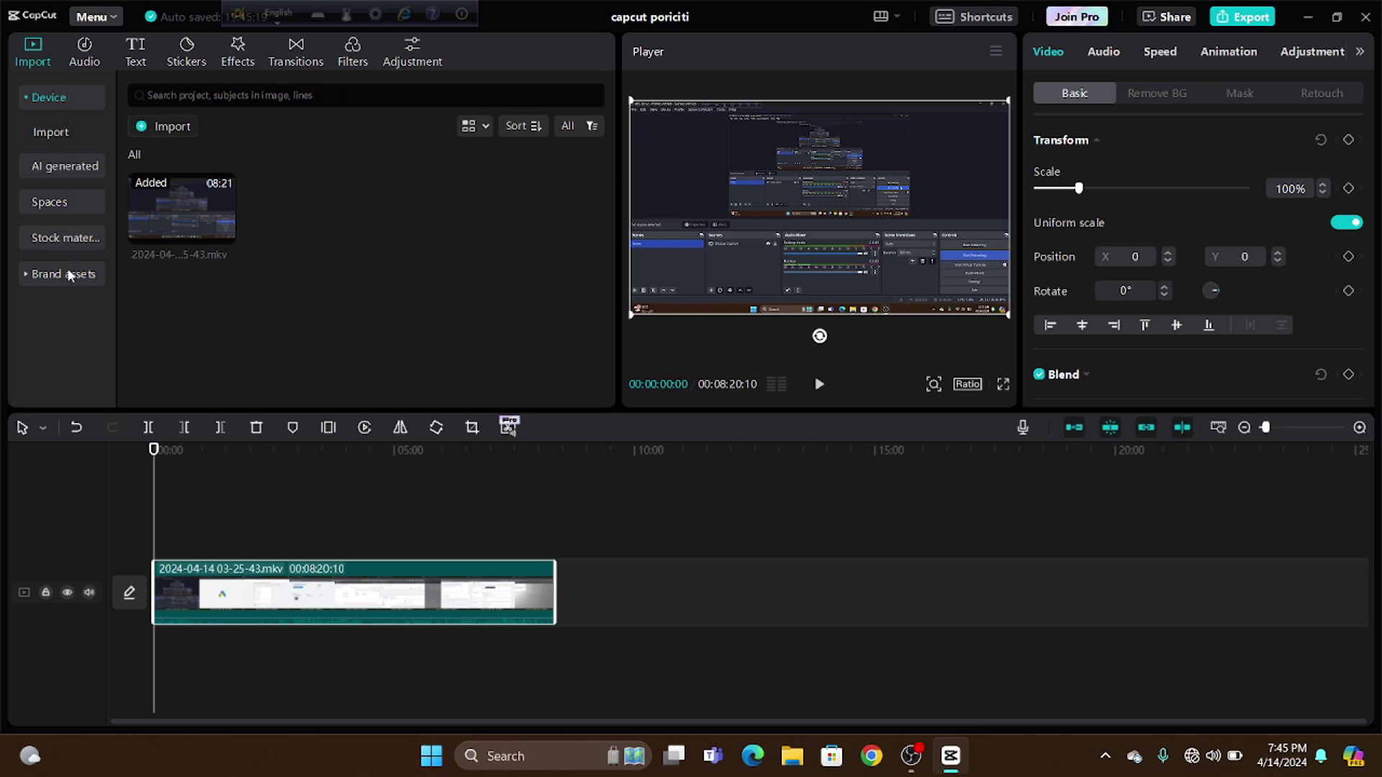
Step: Browse the Vlog music list and start downloading the track OCEAN AND WAVES
{"action": "left_click", "coordinate": [85, 54]}
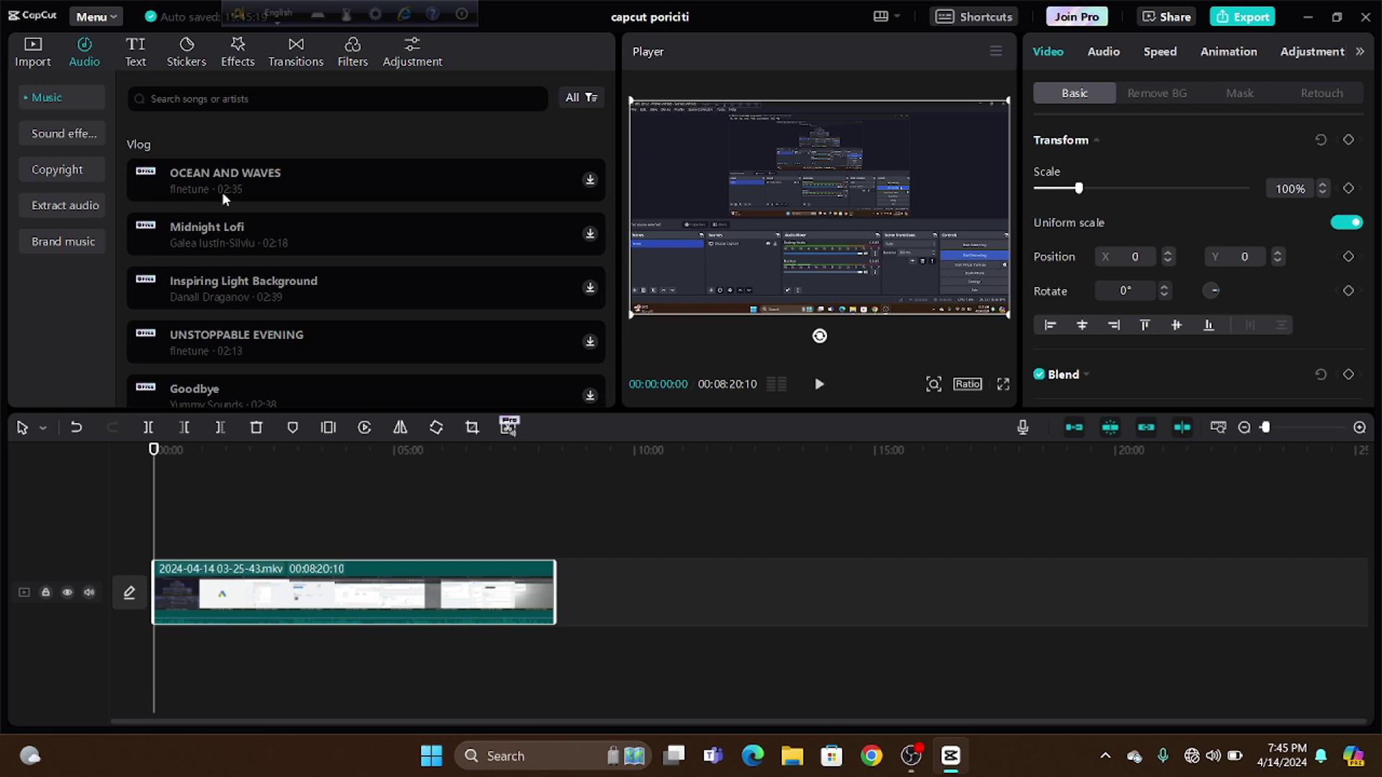
{"action": "scroll", "coordinate": [340, 249], "scroll_direction": "down", "scroll_amount": 1}
{"action": "scroll", "coordinate": [343, 253], "scroll_direction": "up", "scroll_amount": 1}
{"action": "left_click", "coordinate": [591, 181]}
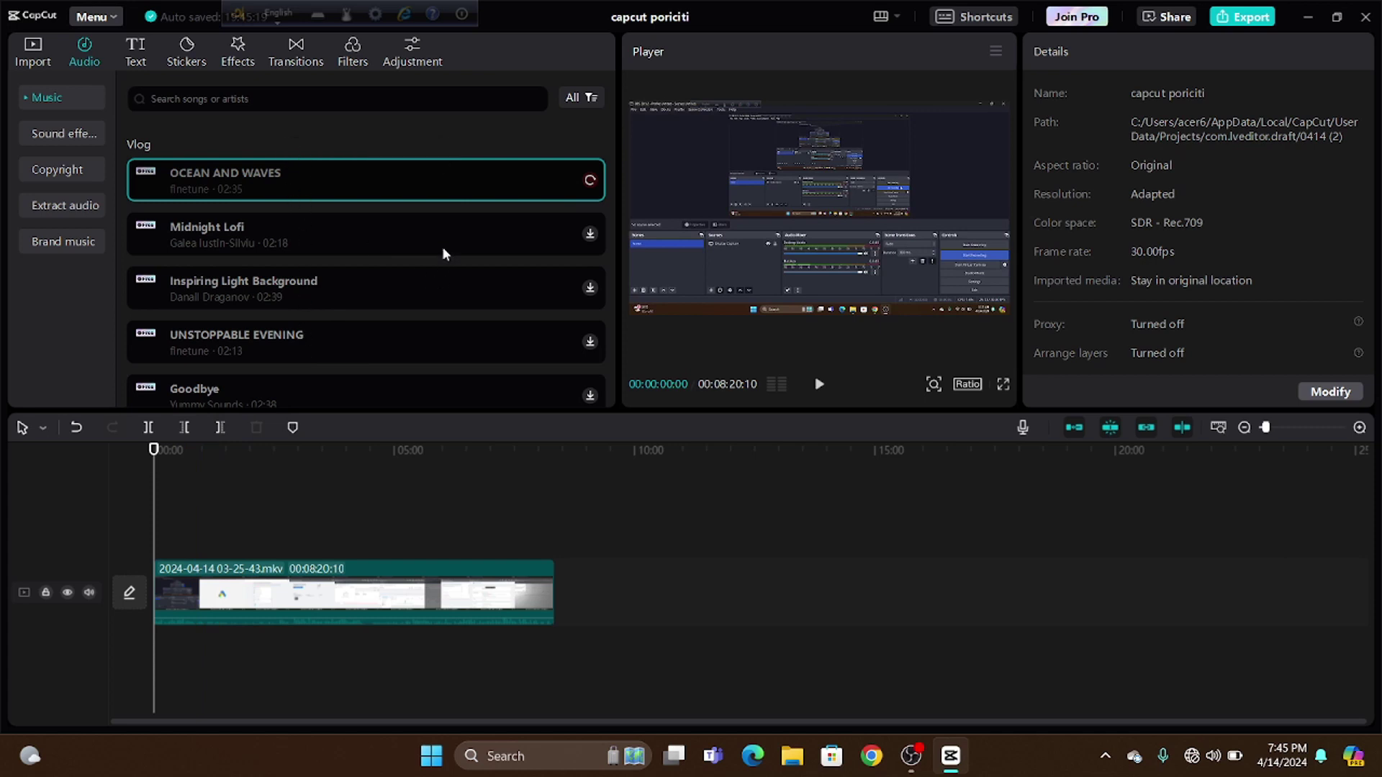
{"action": "scroll", "coordinate": [221, 175], "scroll_direction": "down", "scroll_amount": 2}
{"action": "scroll", "coordinate": [275, 178], "scroll_direction": "up", "scroll_amount": 2}
Step: Add a default text clip to the timeline at 00:01:59:22
{"action": "left_click", "coordinate": [136, 52]}
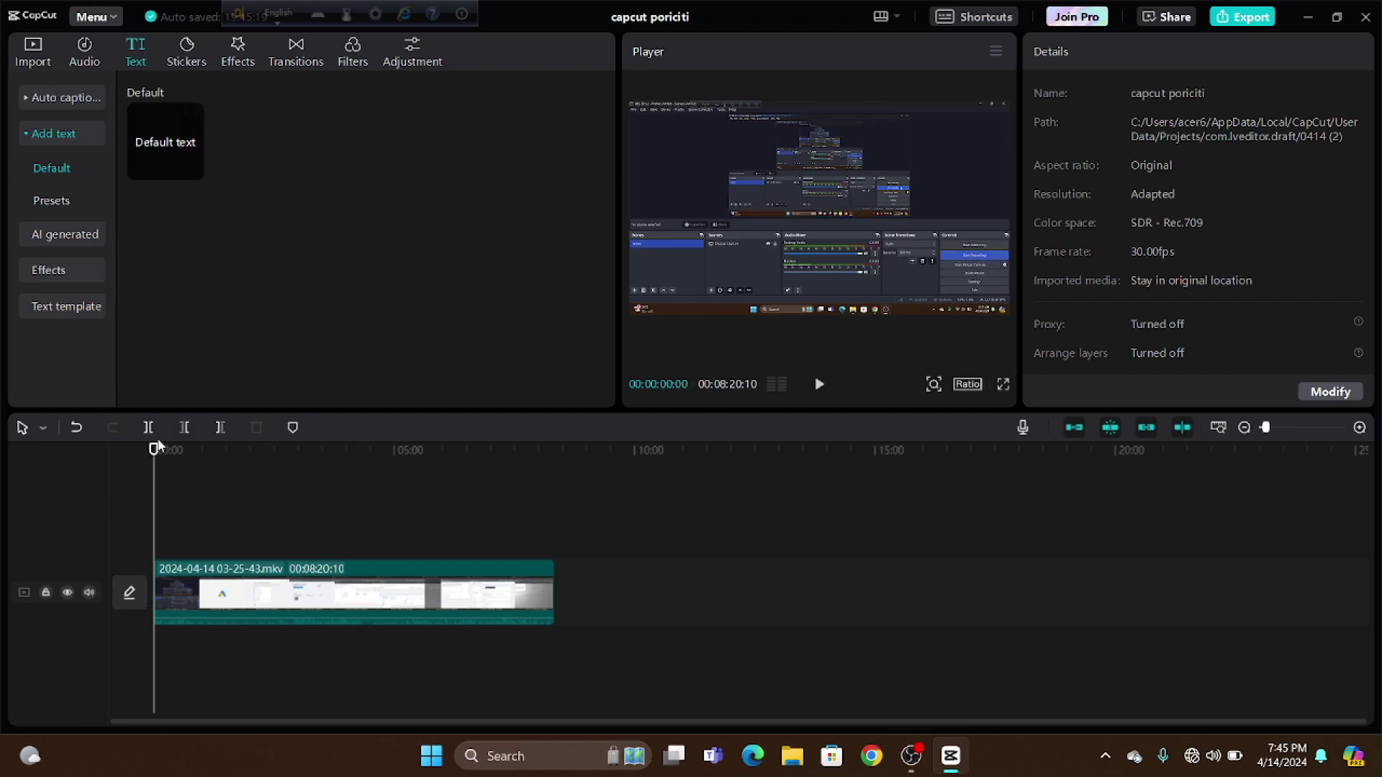
{"action": "left_click", "coordinate": [249, 473]}
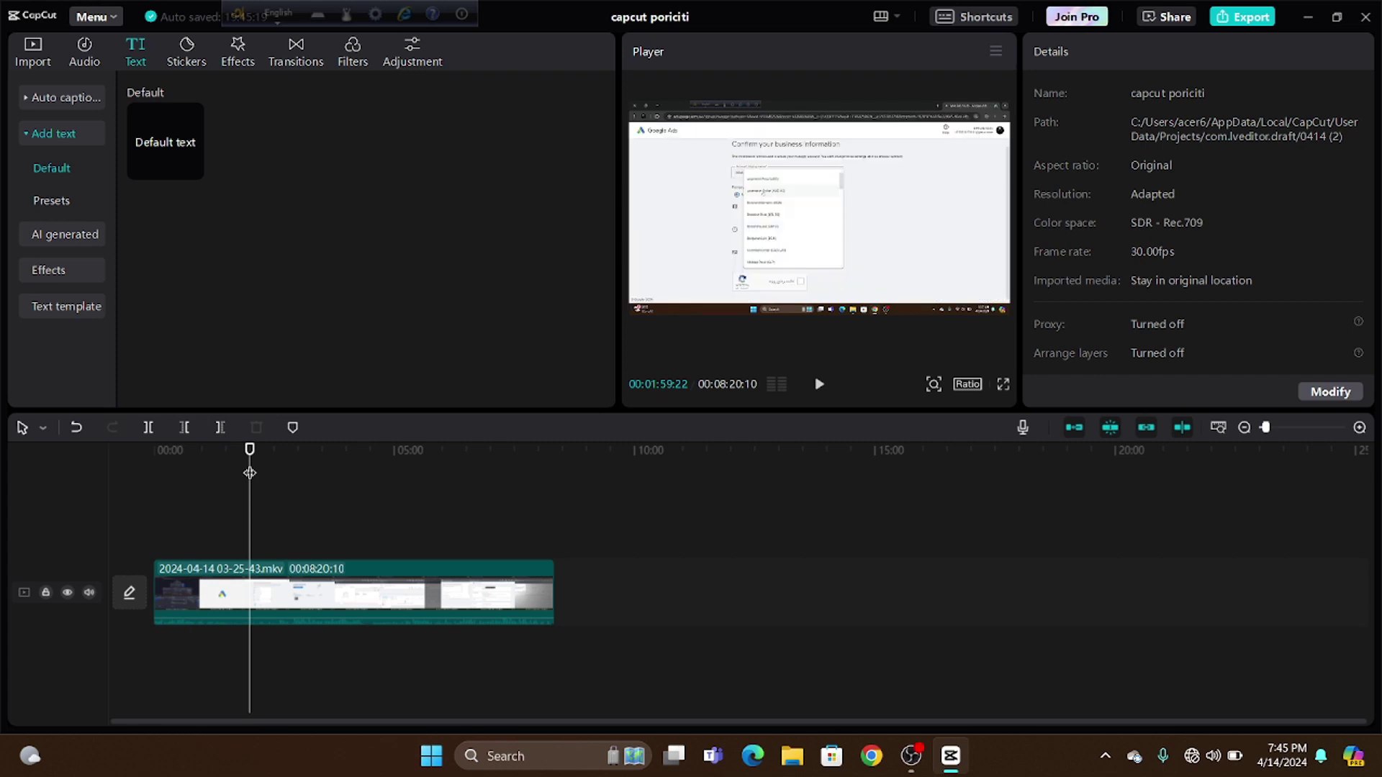
{"action": "mouse_move", "coordinate": [191, 167]}
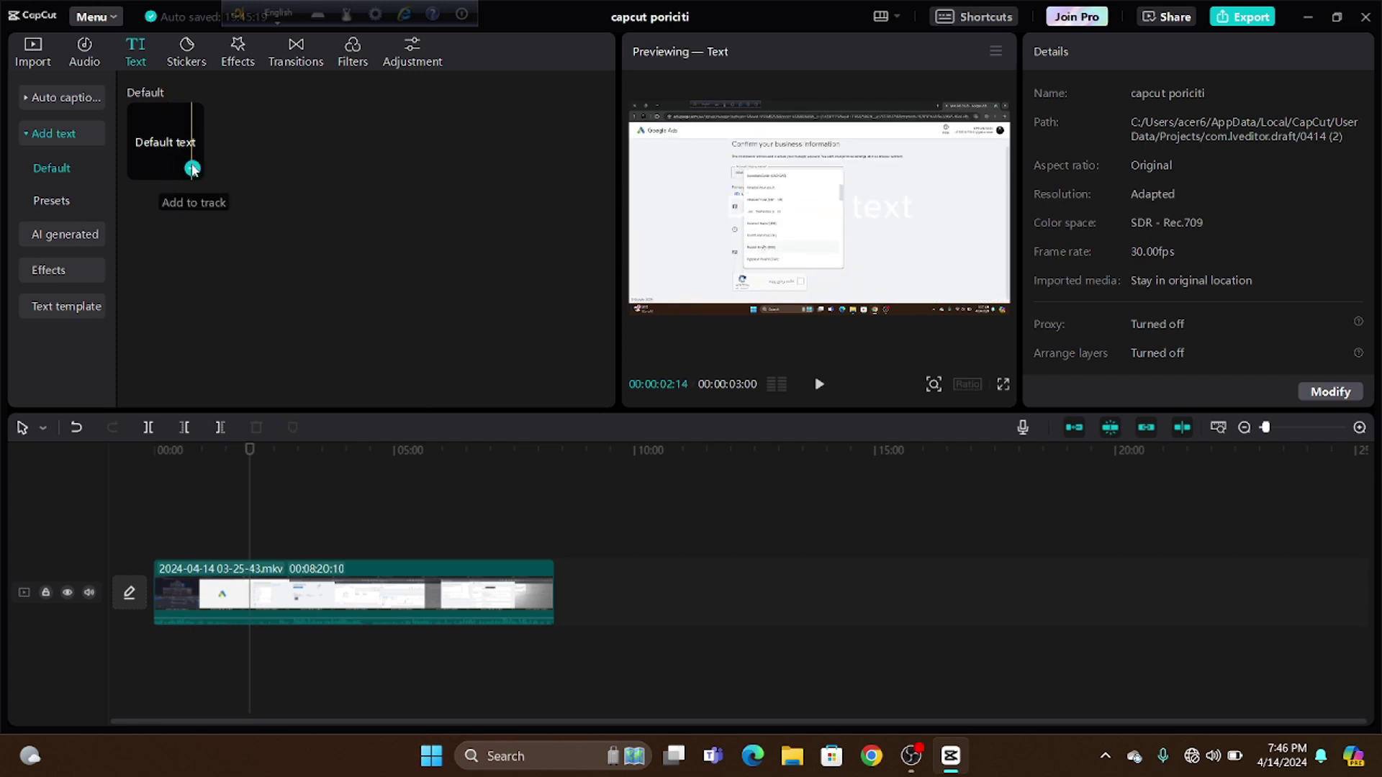
{"action": "left_click", "coordinate": [192, 169]}
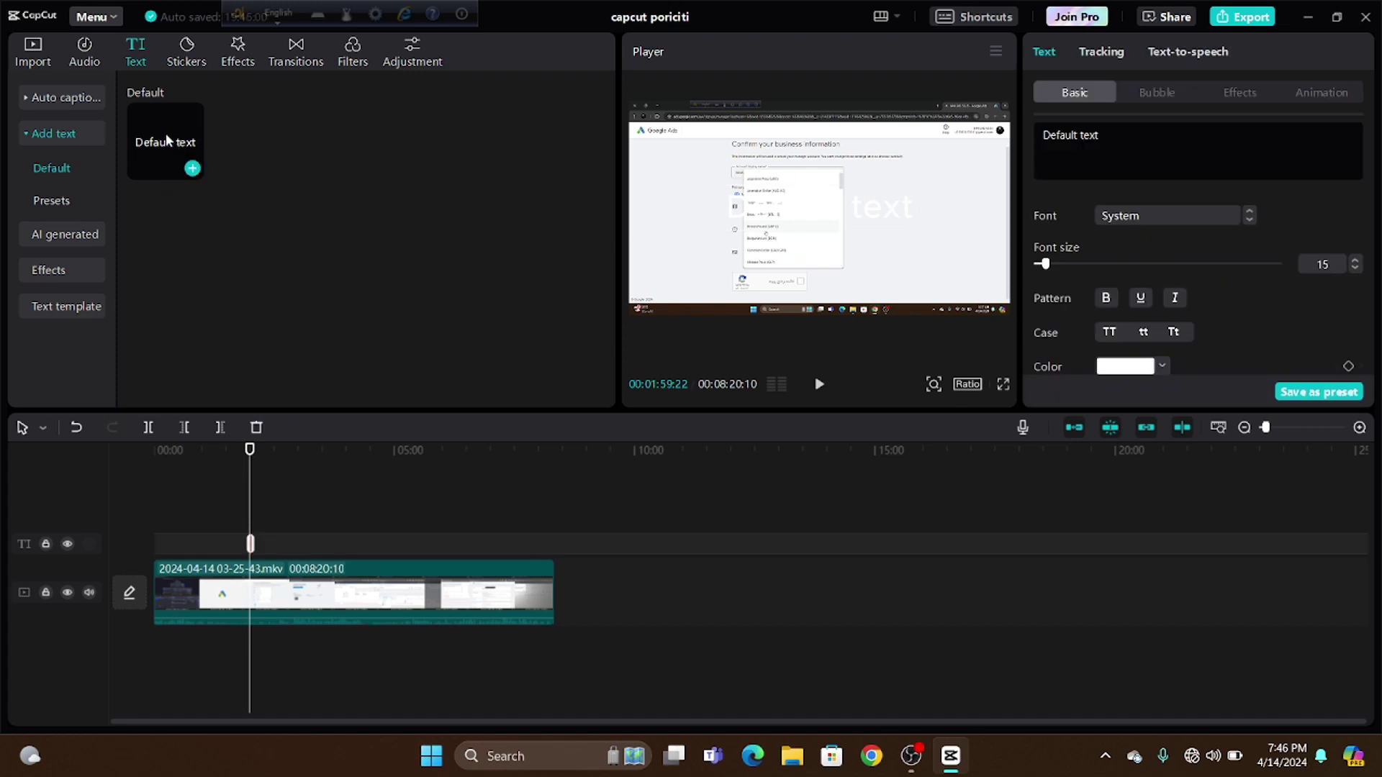
Step: Add a second, longer default text clip on its own track above the first, starting at about 00:01:46
{"action": "left_click", "coordinate": [184, 162]}
{"action": "left_click_drag", "start_coordinate": [184, 162], "coordinate": [321, 533]}
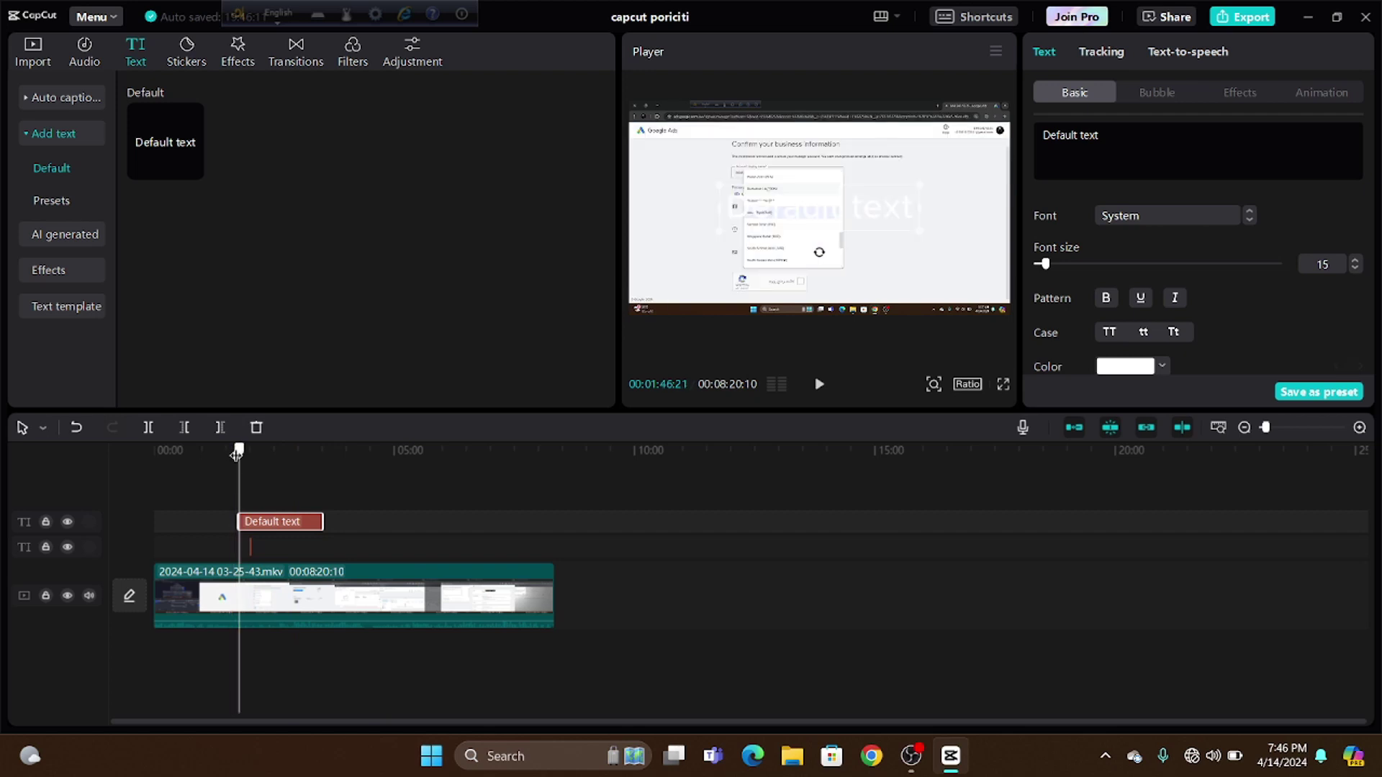
{"action": "left_click_drag", "start_coordinate": [239, 451], "coordinate": [260, 450]}
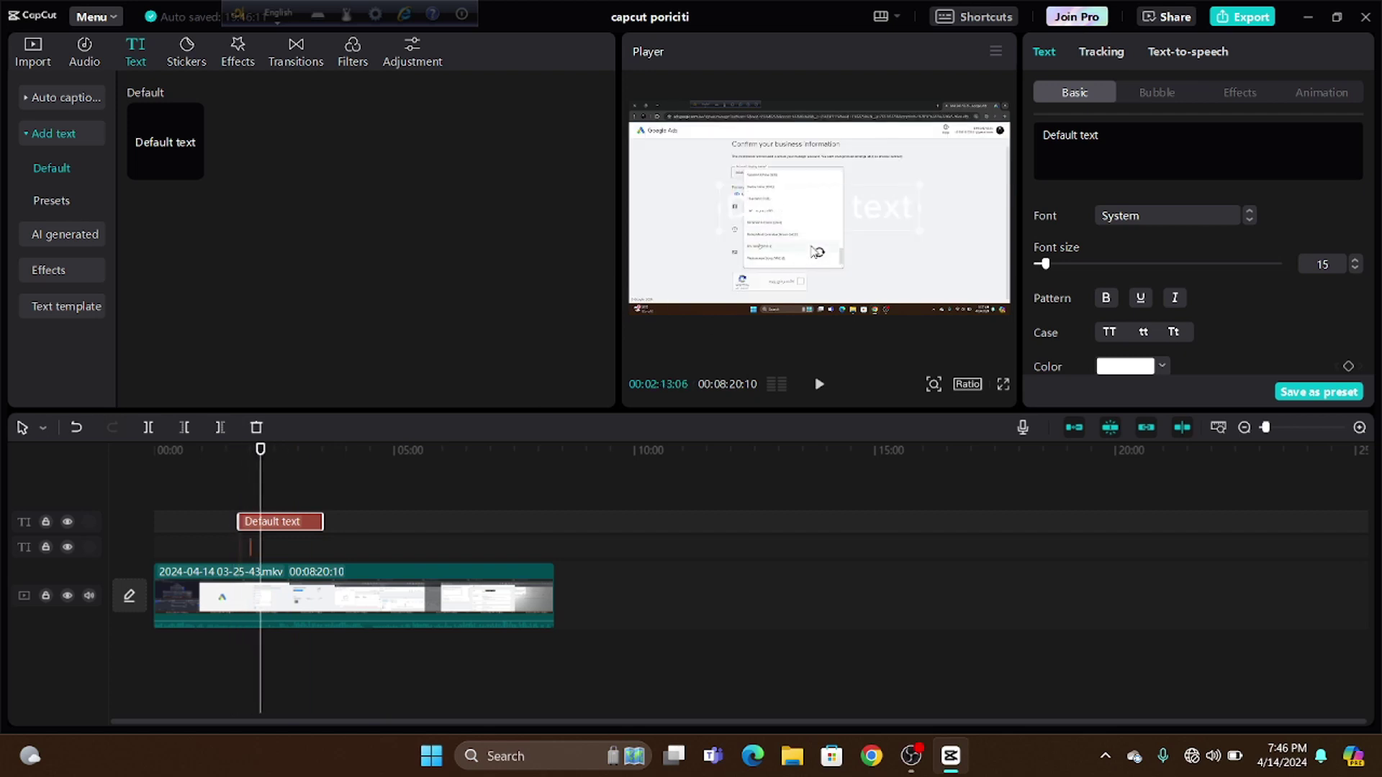
Step: Set the color of the longer text clip's whole text to red, hex D22323
{"action": "double_click", "coordinate": [881, 208]}
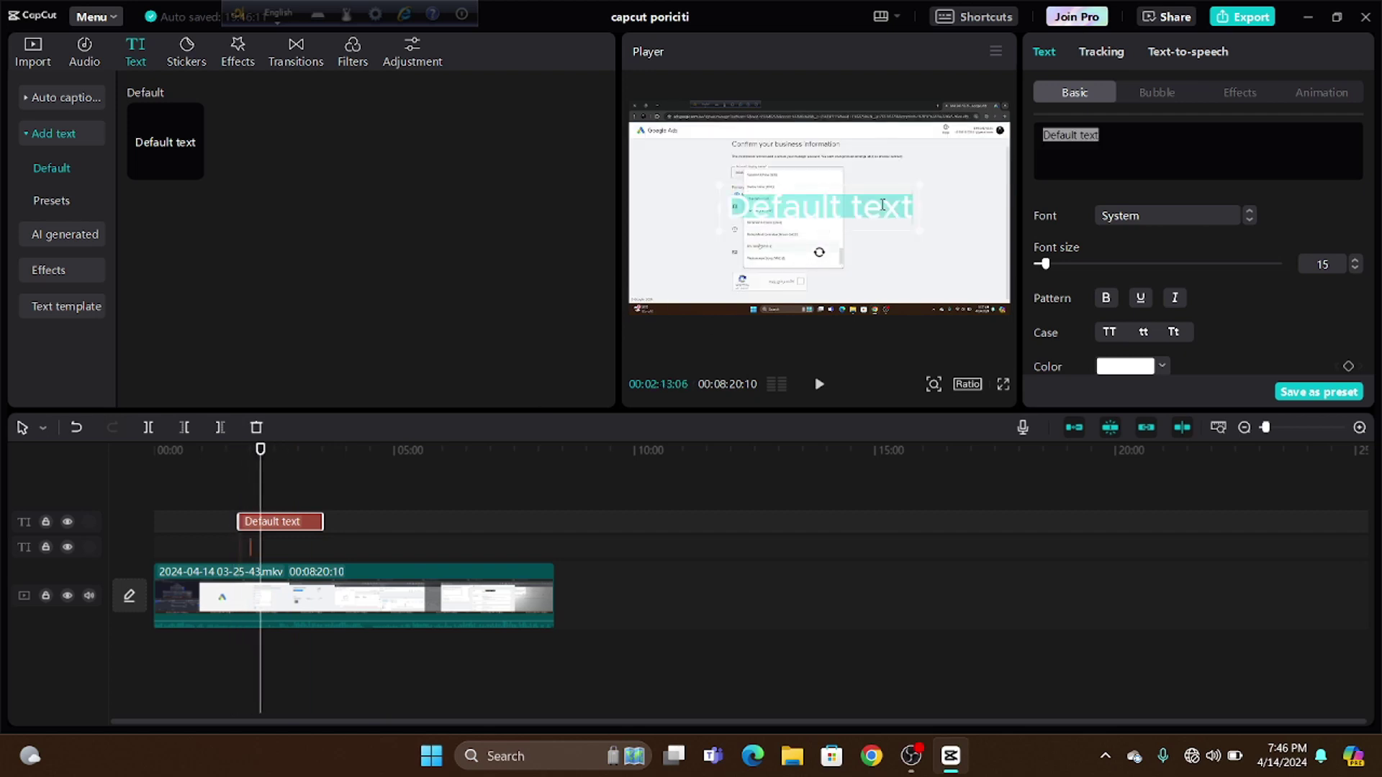
{"action": "left_click", "coordinate": [913, 206]}
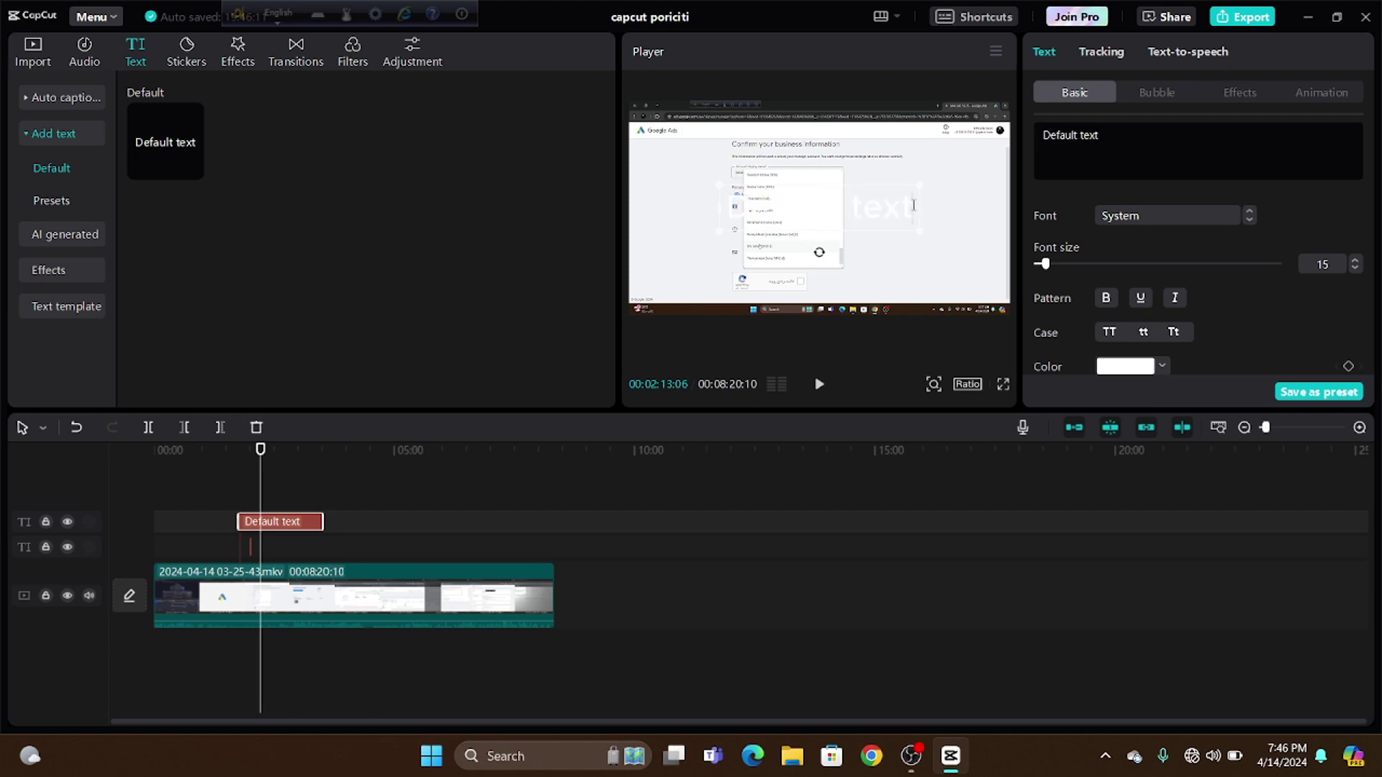
{"action": "left_click_drag", "start_coordinate": [912, 205], "coordinate": [634, 253]}
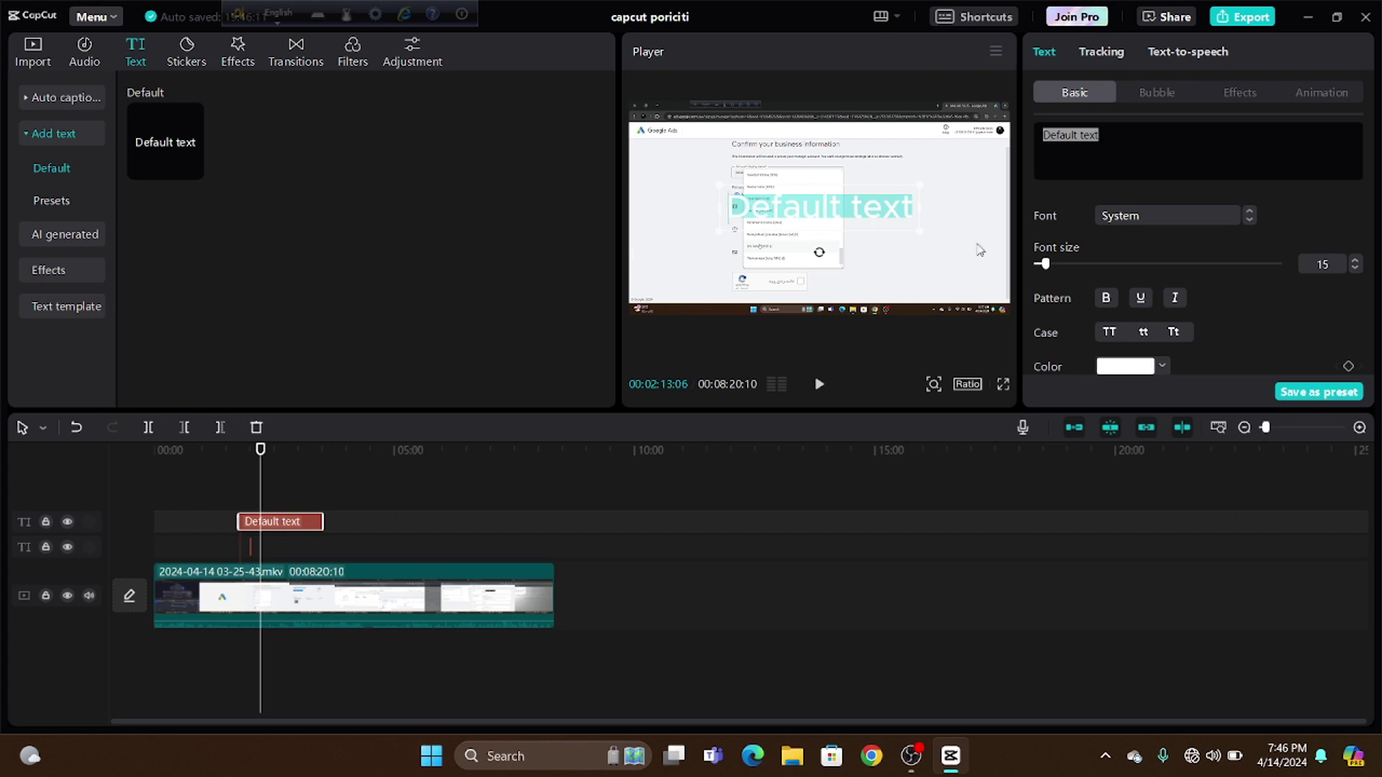
{"action": "left_click", "coordinate": [1128, 370]}
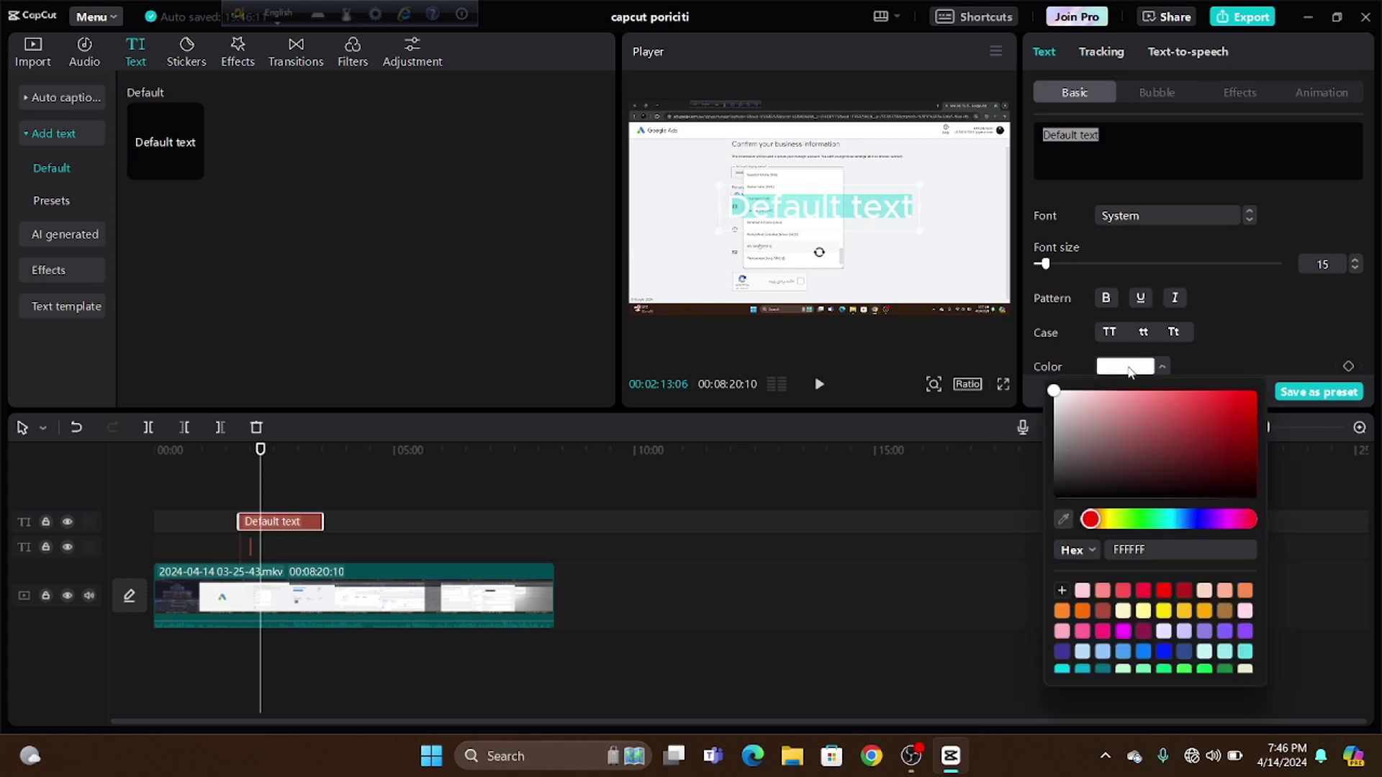
{"action": "left_click", "coordinate": [1223, 411]}
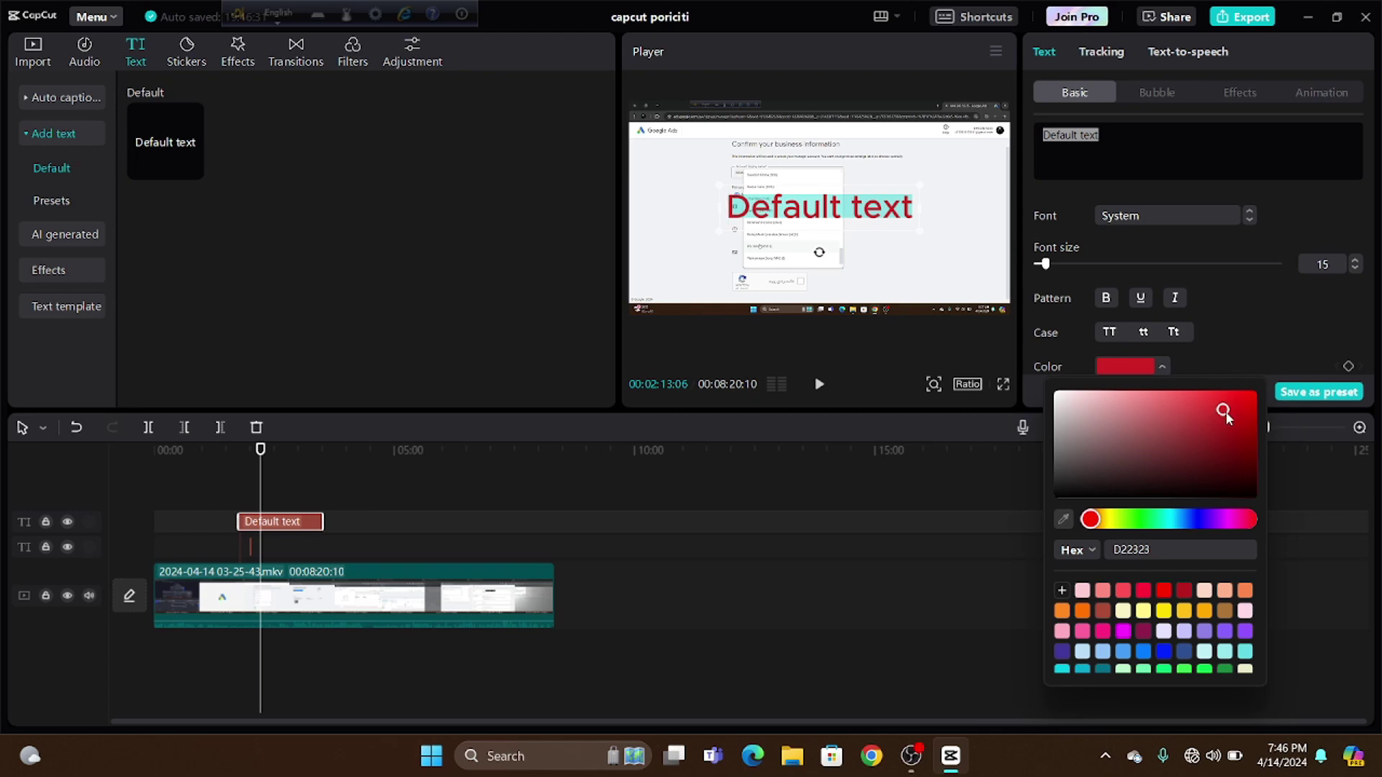
{"action": "left_click", "coordinate": [1156, 370]}
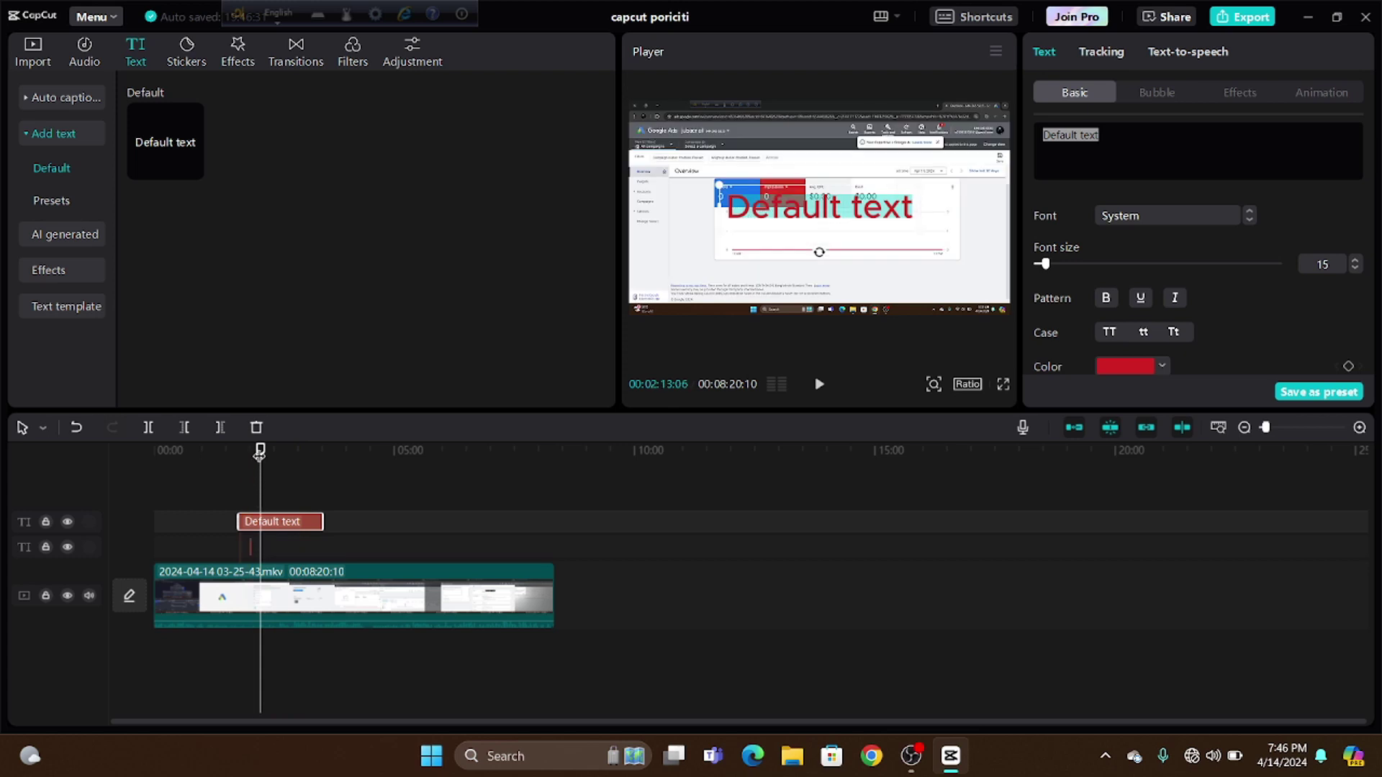
Step: Select the short default text clip at 00:01:59:22 and set its color to red, hex E81212, and its font size to 63
{"action": "left_click_drag", "start_coordinate": [261, 451], "coordinate": [249, 452]}
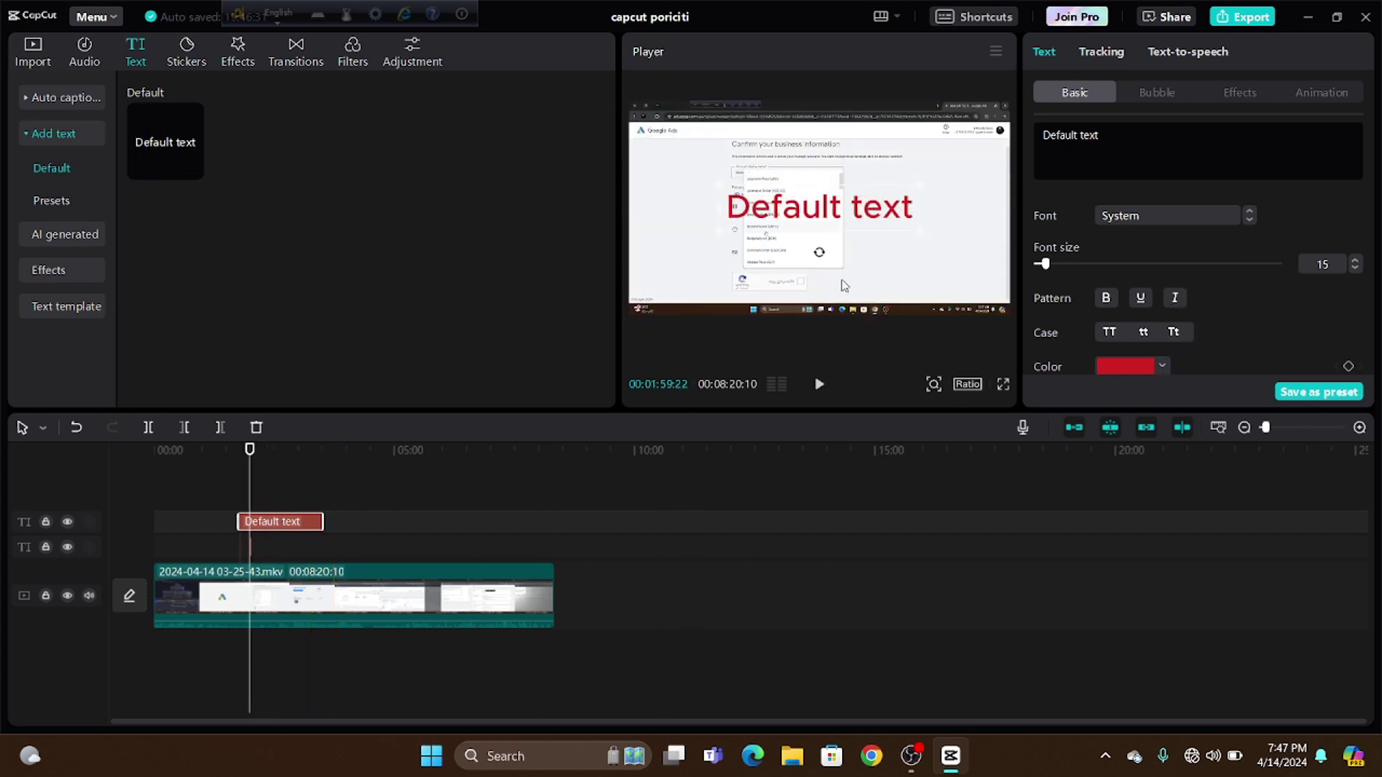
{"action": "key", "text": "ctrl+z"}
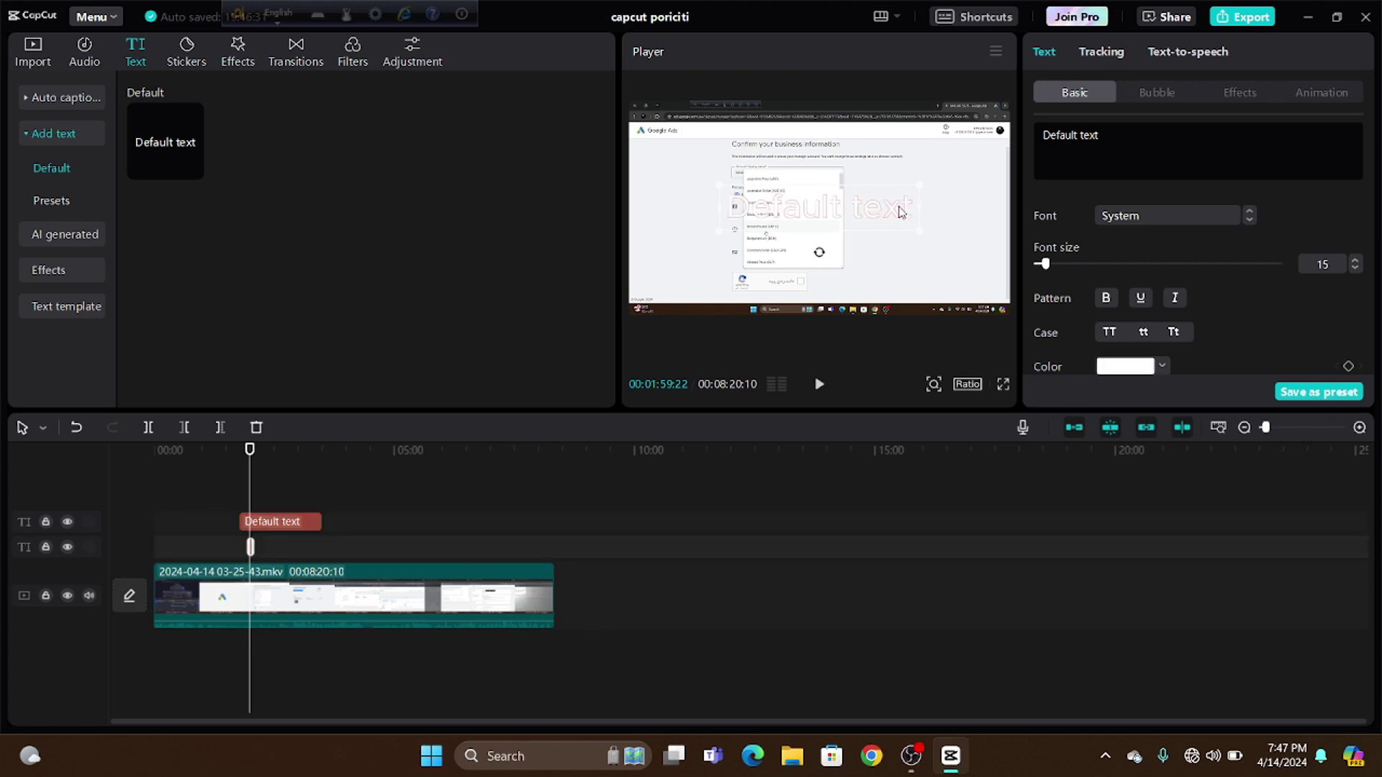
{"action": "left_click", "coordinate": [1128, 368]}
{"action": "left_click", "coordinate": [1239, 400]}
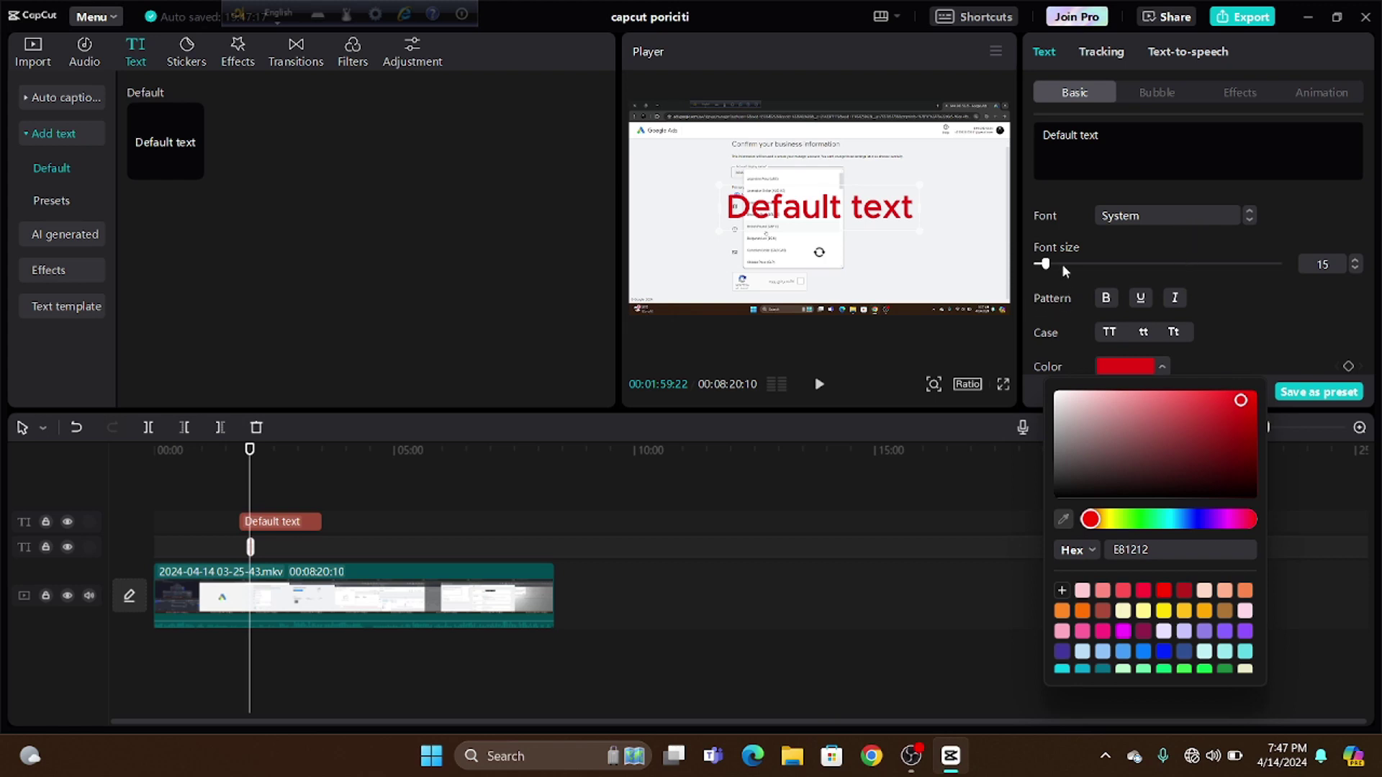
{"action": "left_click_drag", "start_coordinate": [1048, 263], "coordinate": [1085, 271]}
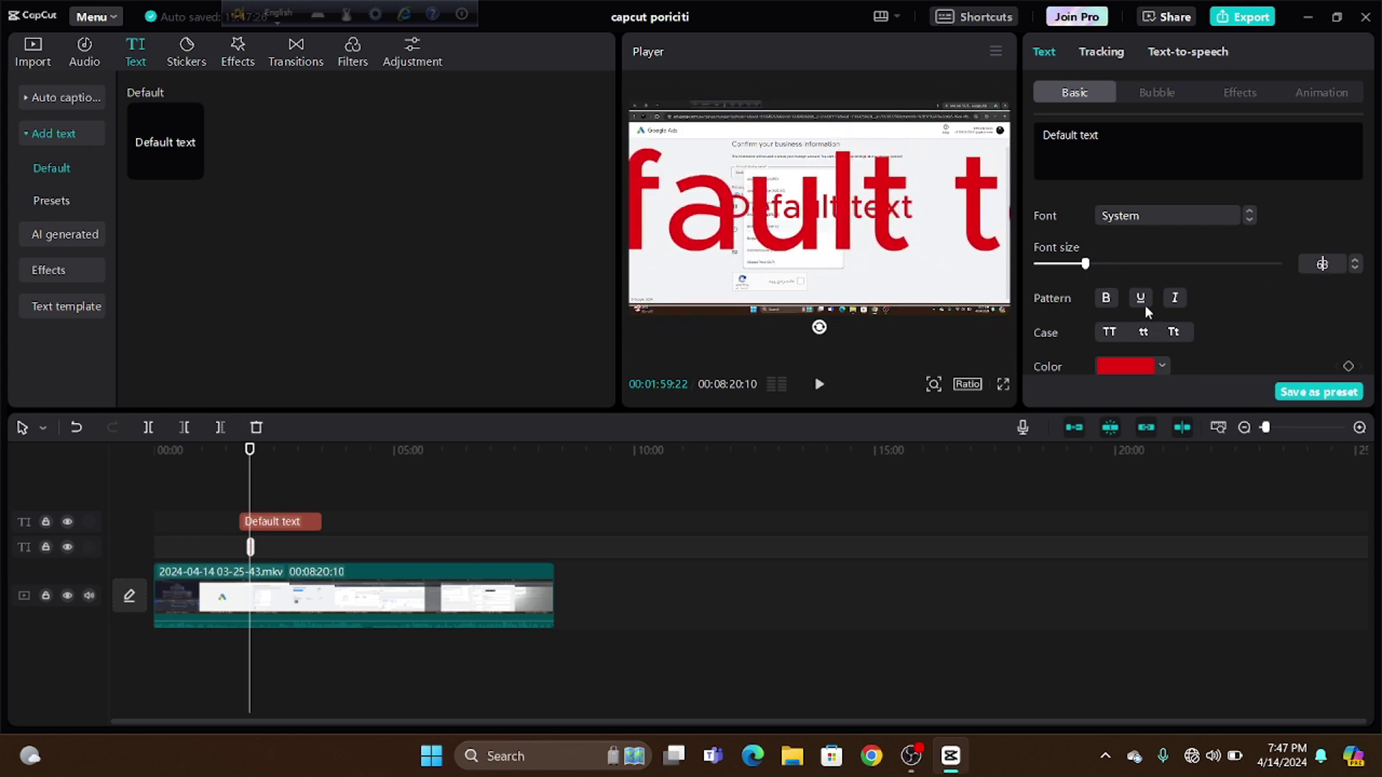
Step: Try the bold and underline patterns on the short clip's text
{"action": "left_click", "coordinate": [1109, 299]}
{"action": "left_click", "coordinate": [1107, 301]}
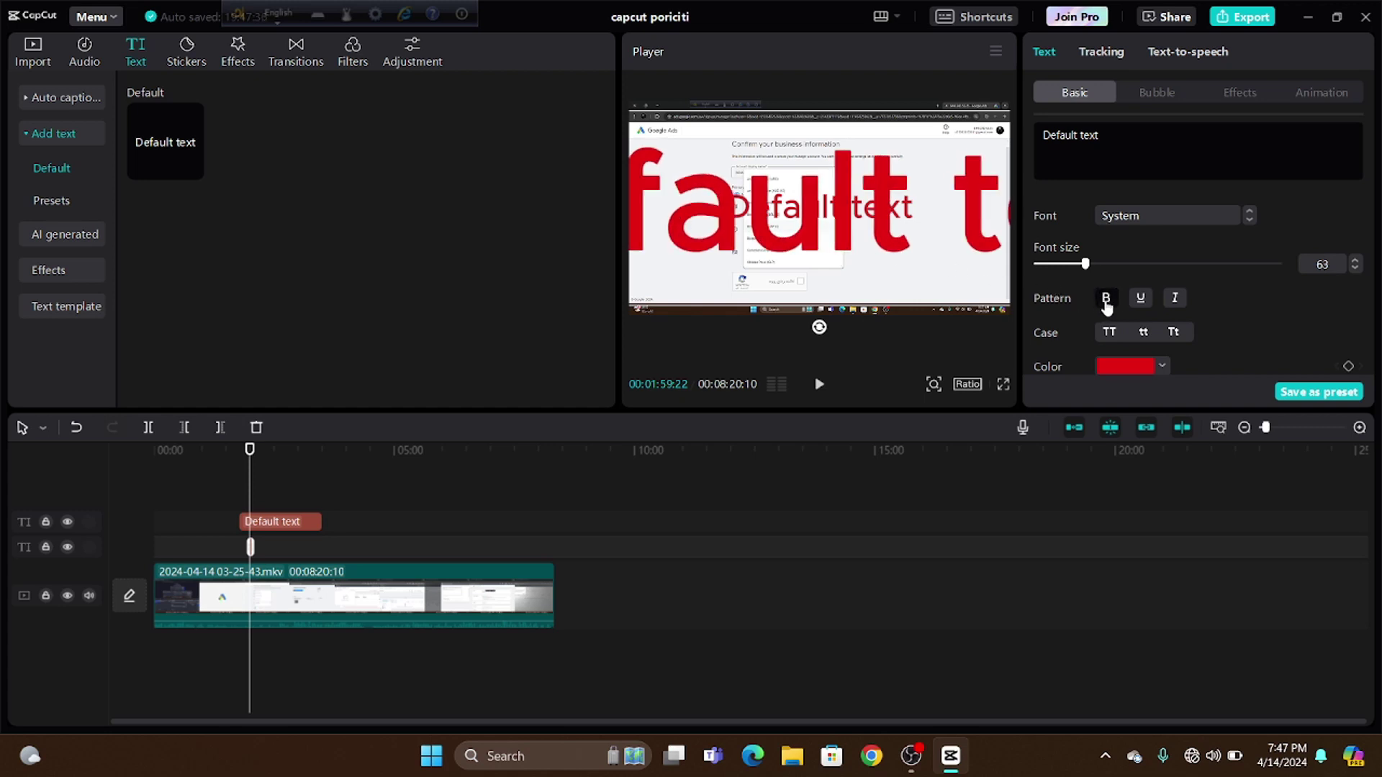
{"action": "left_click", "coordinate": [1144, 301]}
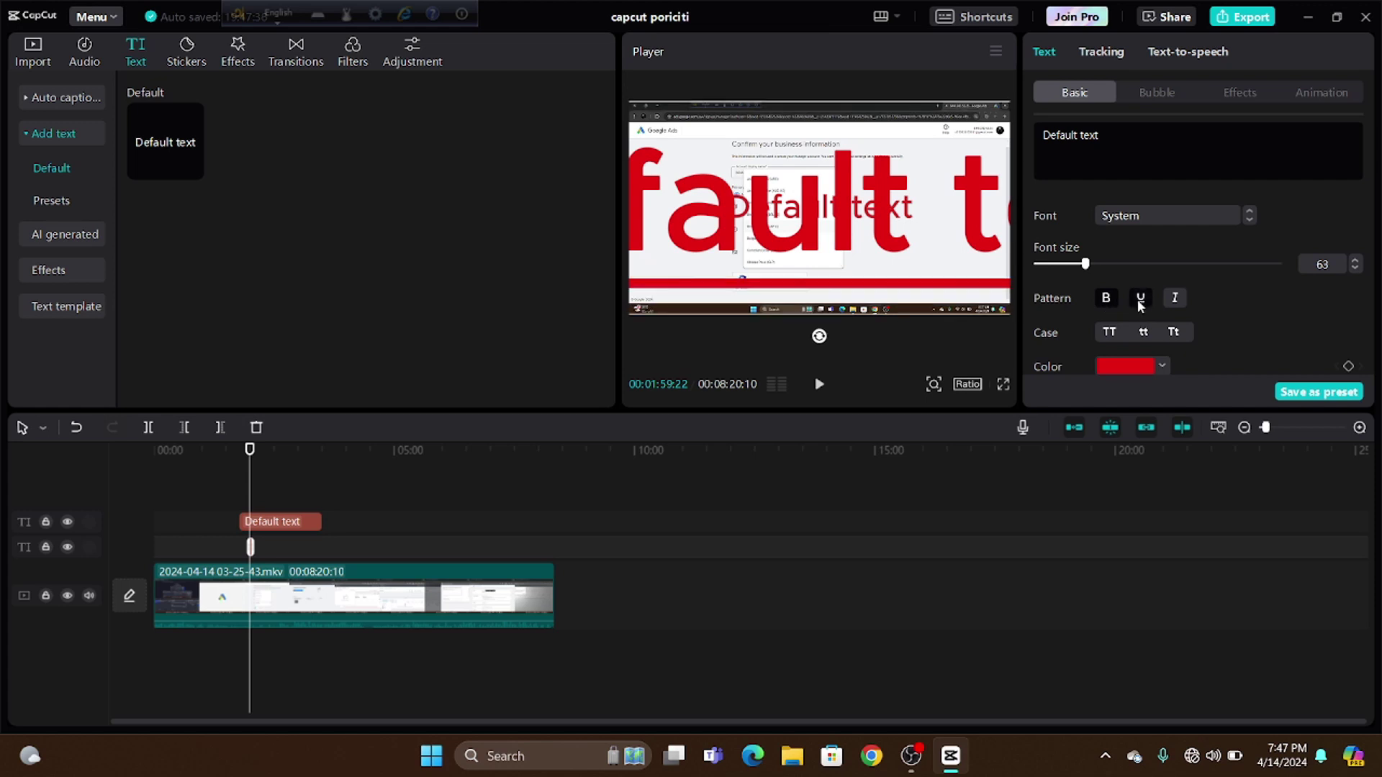
{"action": "left_click", "coordinate": [1135, 301]}
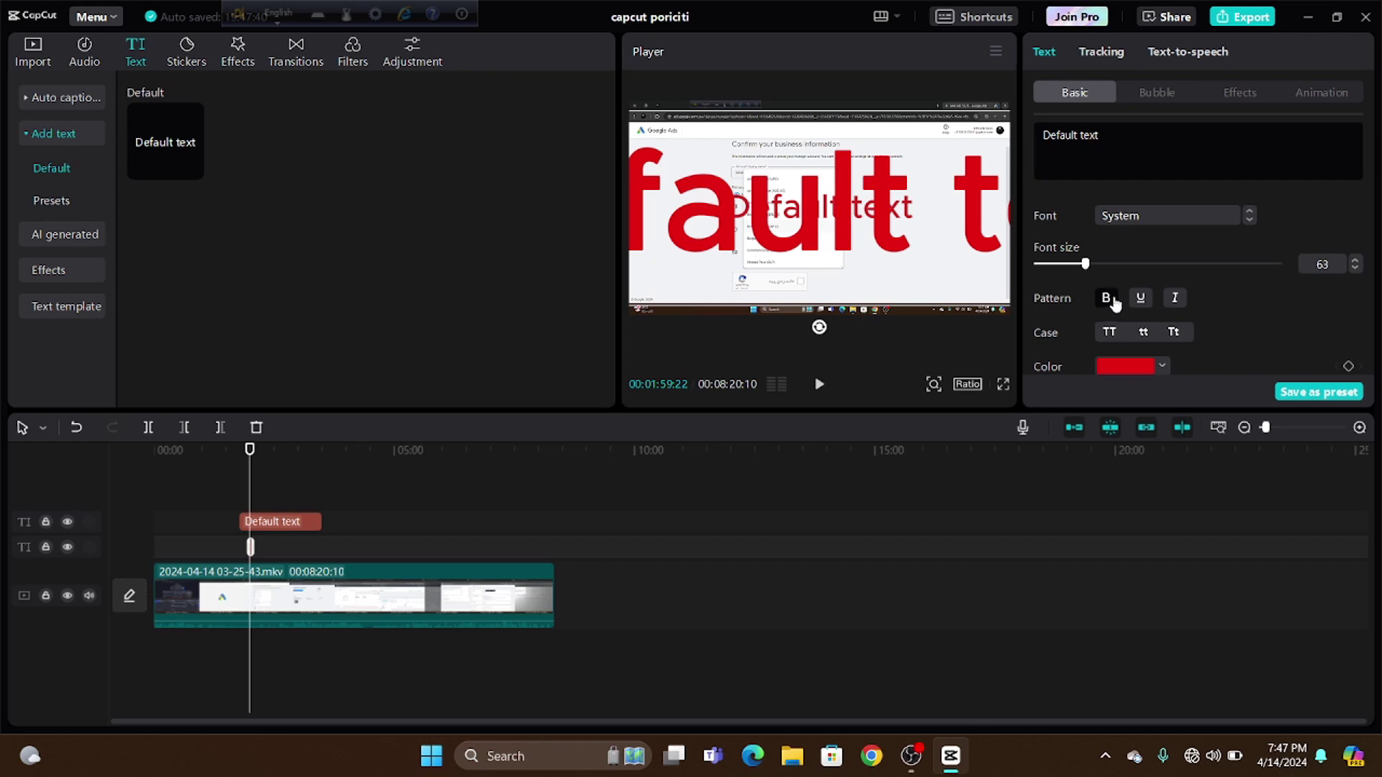
Step: Try the yellow, salmon-outlined and light-blue preset styles on the short text clip and keep the pink-outlined one
{"action": "scroll", "coordinate": [1113, 301], "scroll_direction": "down", "scroll_amount": 5}
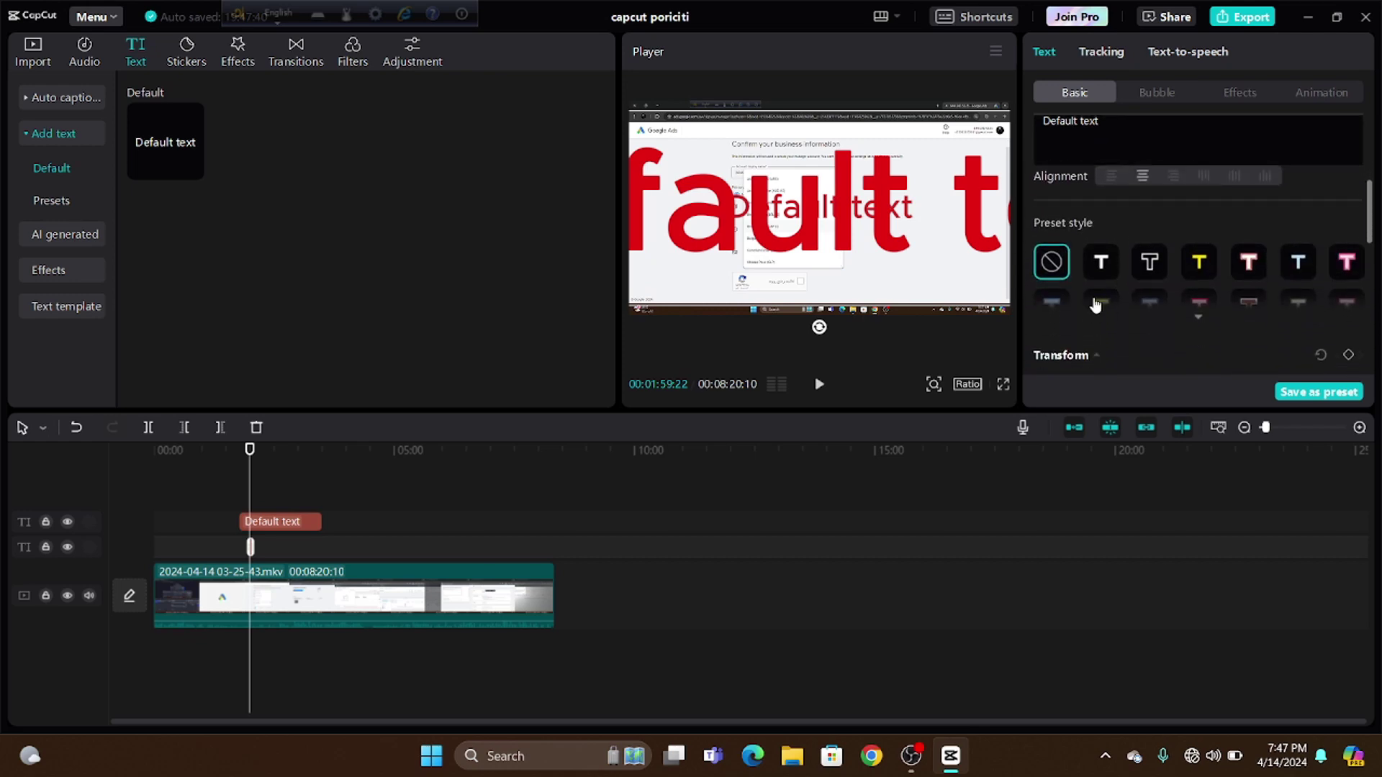
{"action": "left_click", "coordinate": [1199, 267]}
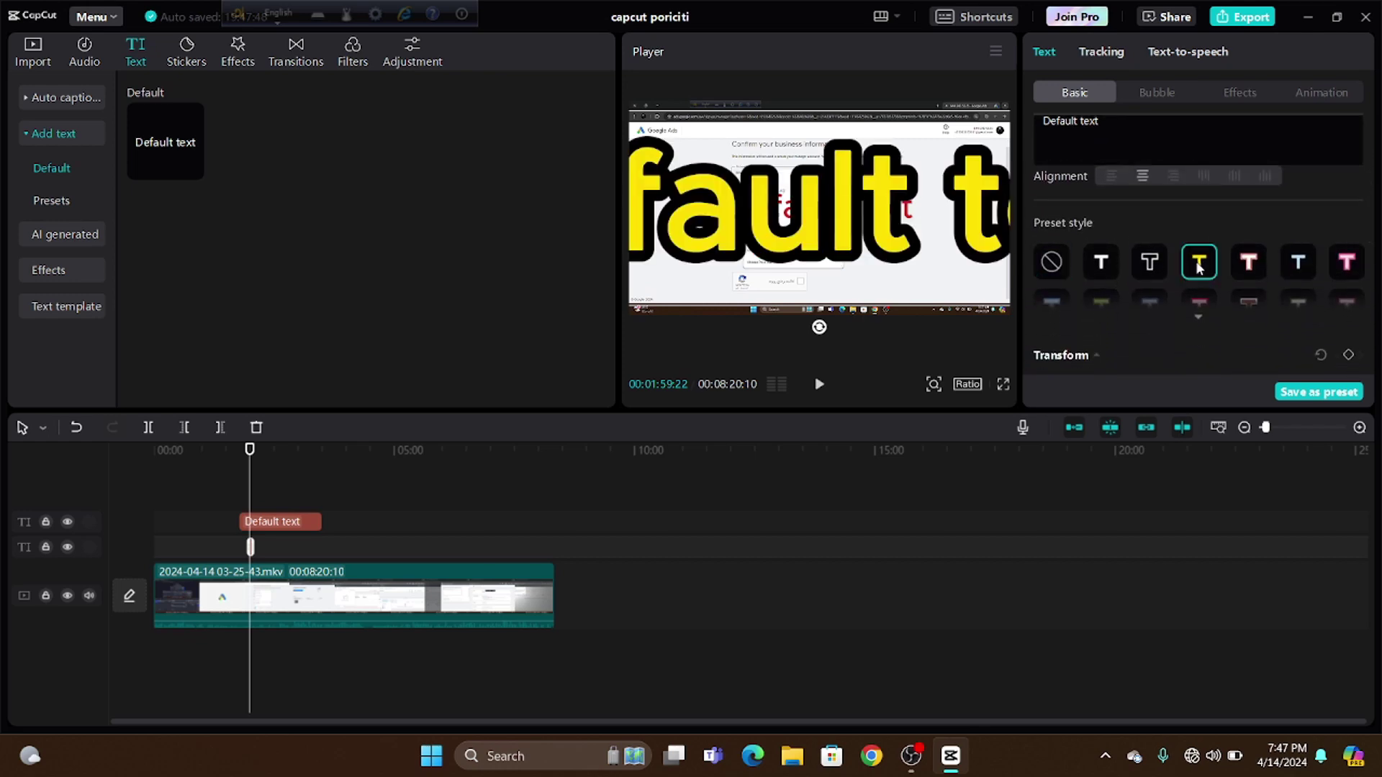
{"action": "left_click", "coordinate": [1250, 267]}
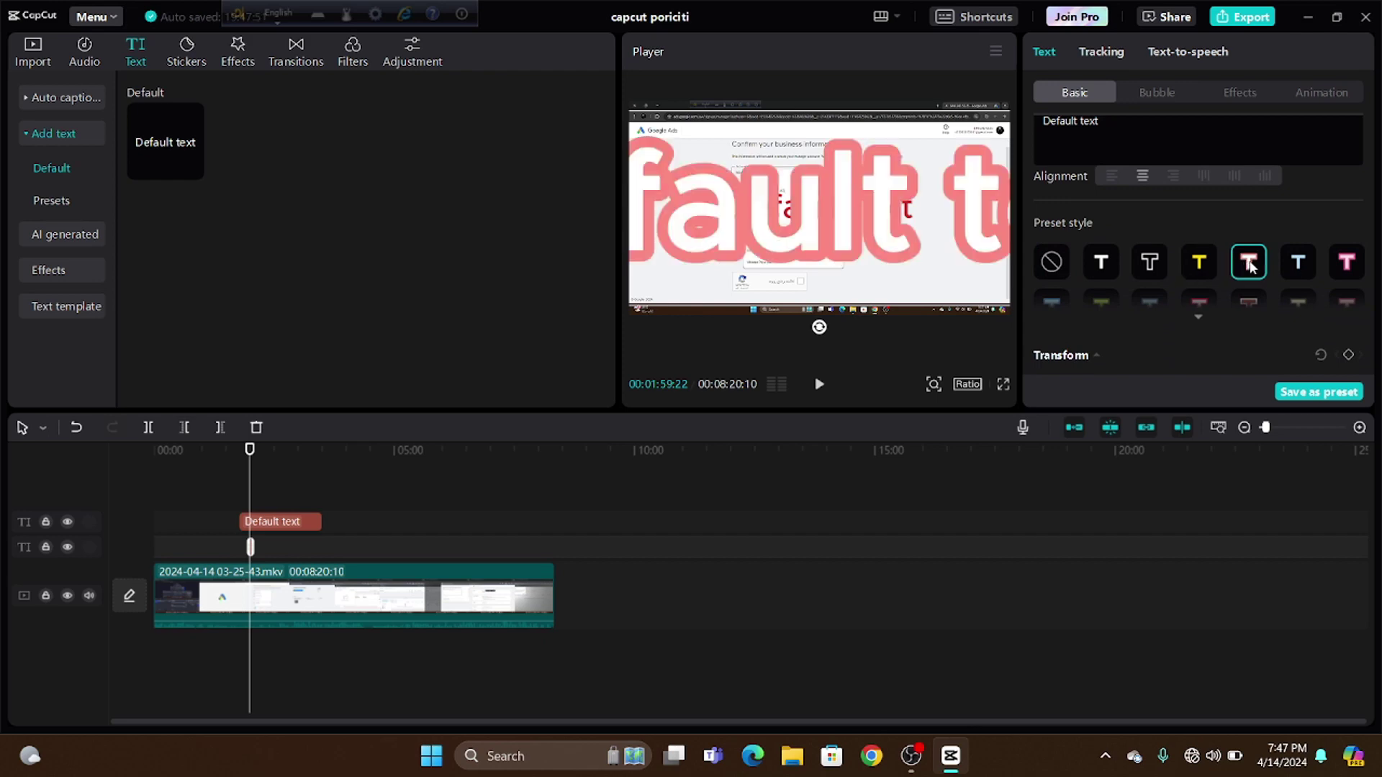
{"action": "left_click", "coordinate": [1287, 268]}
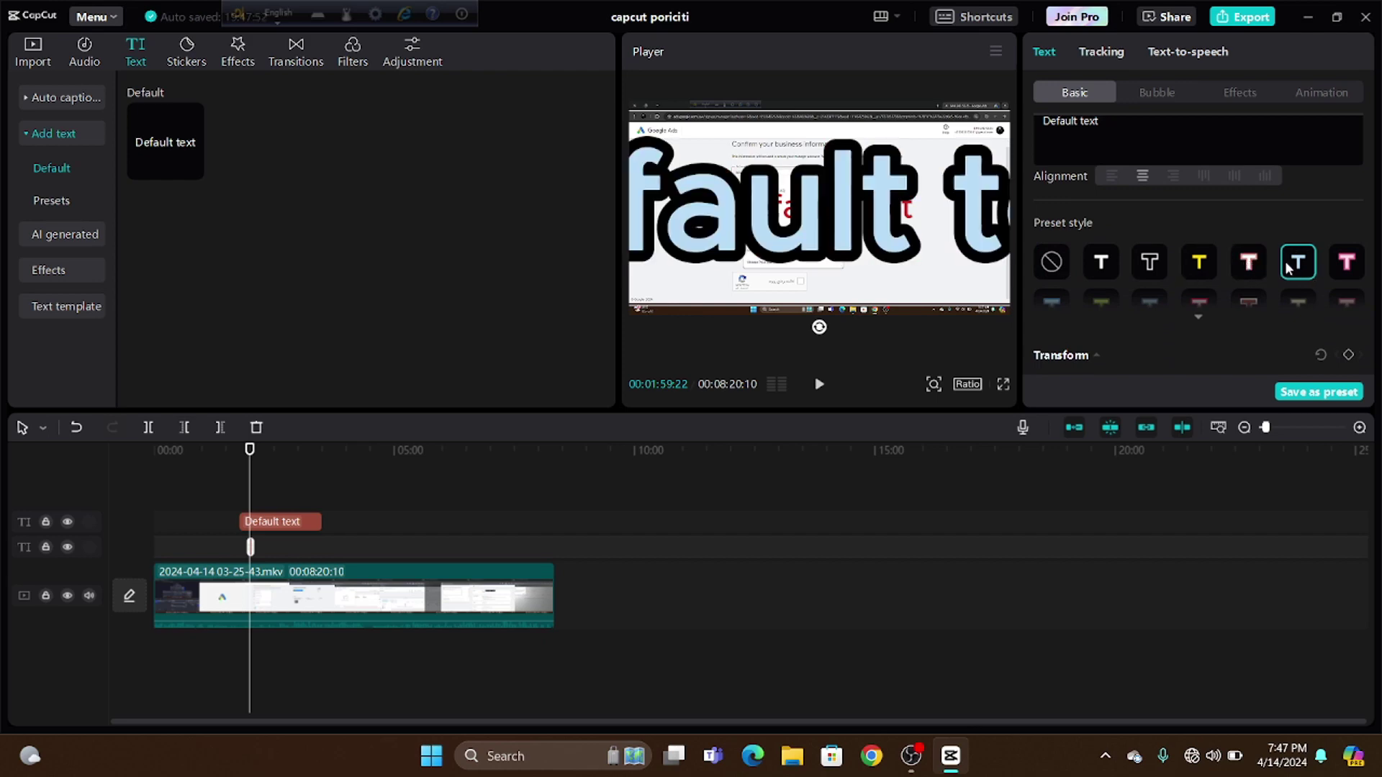
{"action": "left_click", "coordinate": [1347, 266]}
Step: Turn on the background for the short clip's text and set its color to a light greyish pink
{"action": "scroll", "coordinate": [1178, 306], "scroll_direction": "down", "scroll_amount": 8}
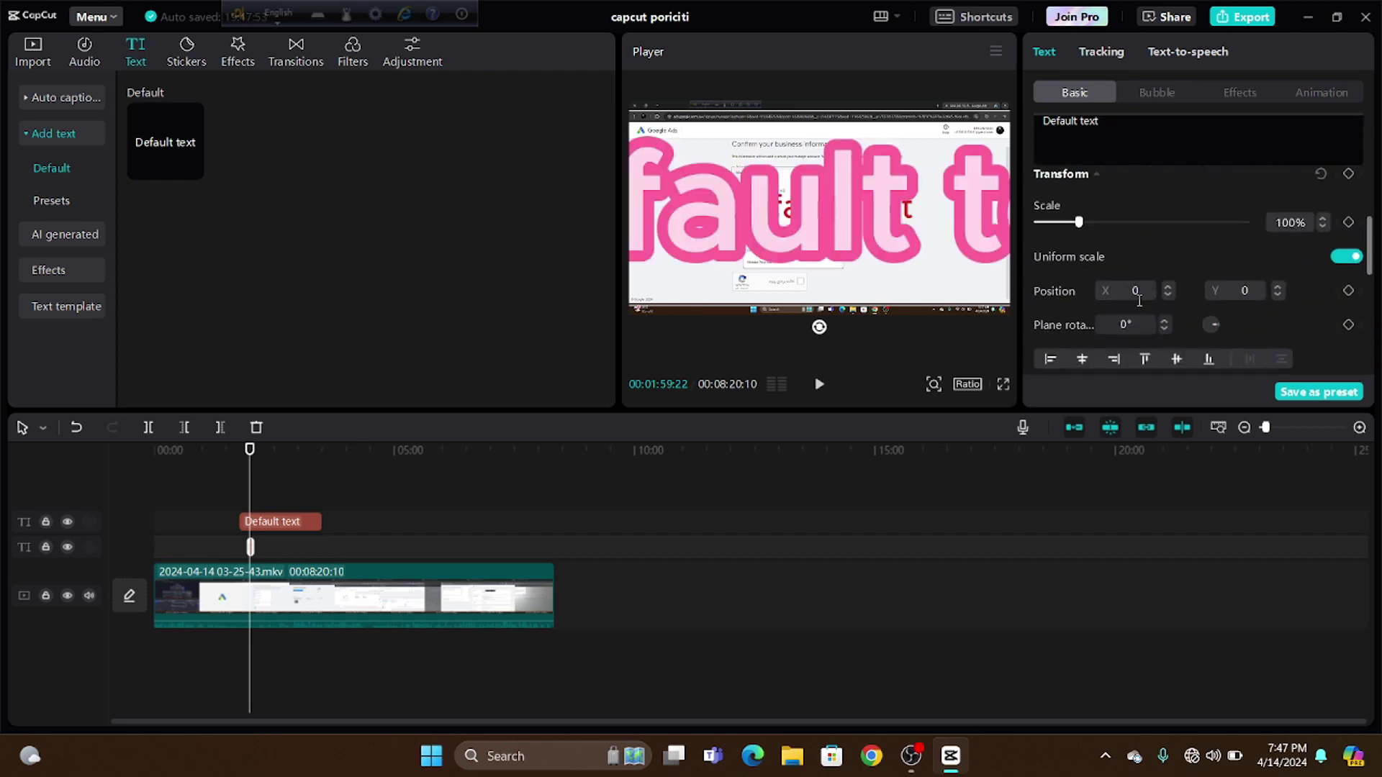
{"action": "scroll", "coordinate": [1109, 276], "scroll_direction": "up", "scroll_amount": 6}
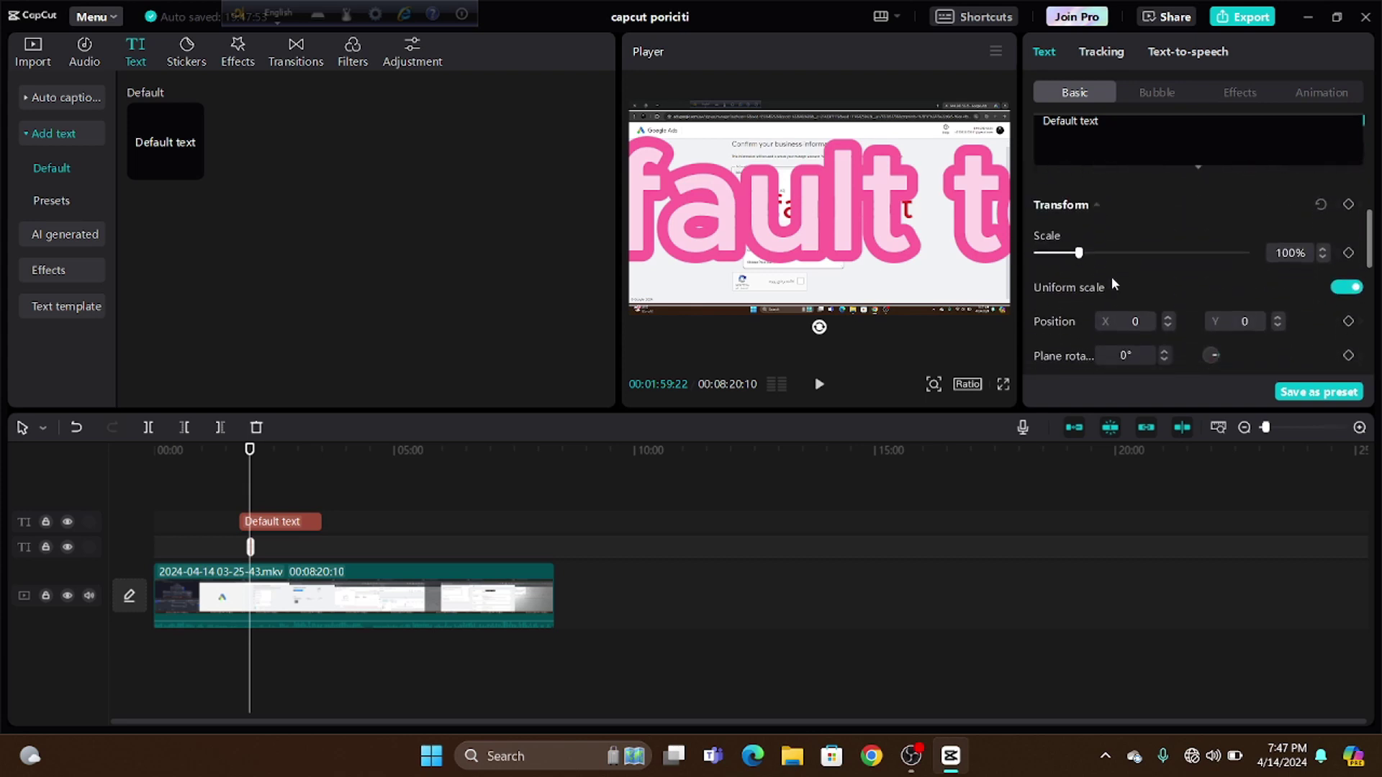
{"action": "scroll", "coordinate": [1112, 280], "scroll_direction": "down", "scroll_amount": 4}
{"action": "scroll", "coordinate": [1111, 280], "scroll_direction": "down", "scroll_amount": 5}
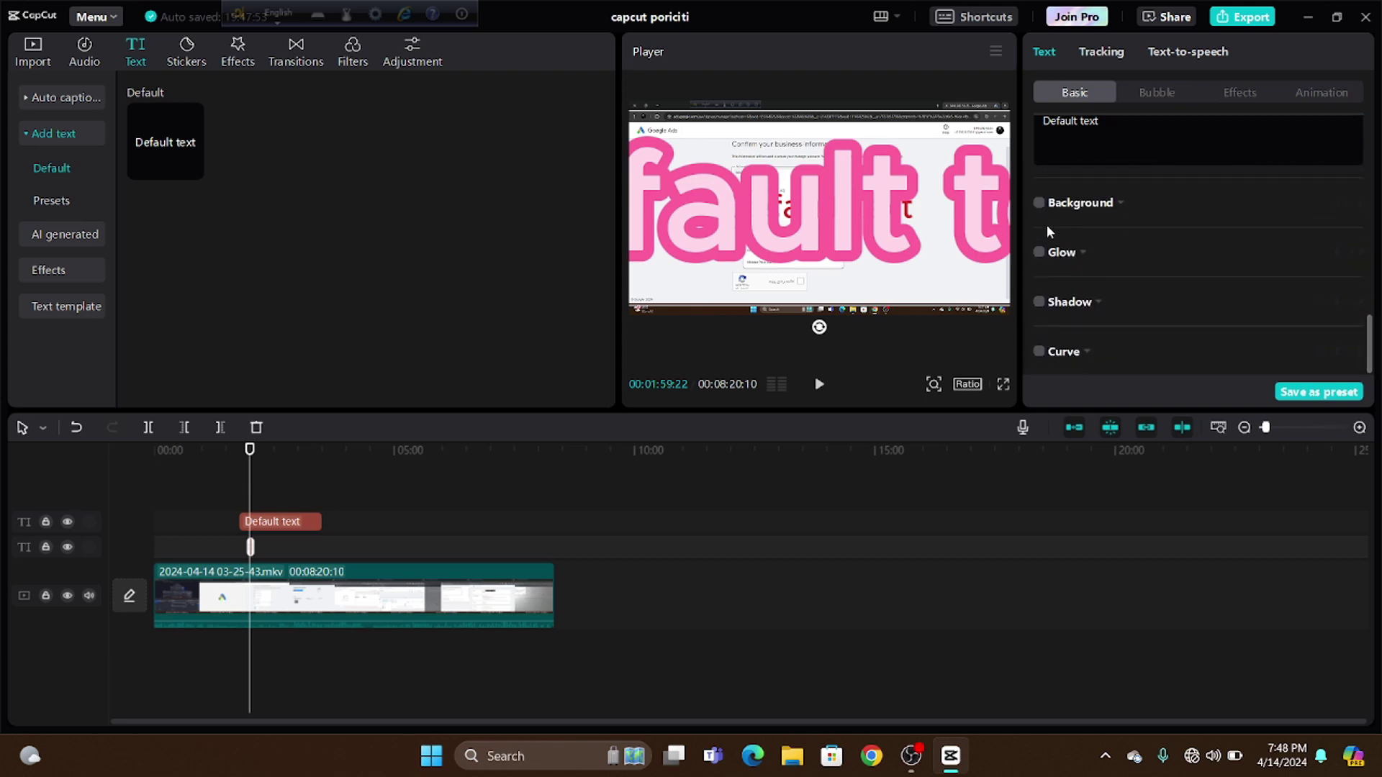
{"action": "left_click", "coordinate": [1040, 204]}
{"action": "left_click", "coordinate": [1041, 204]}
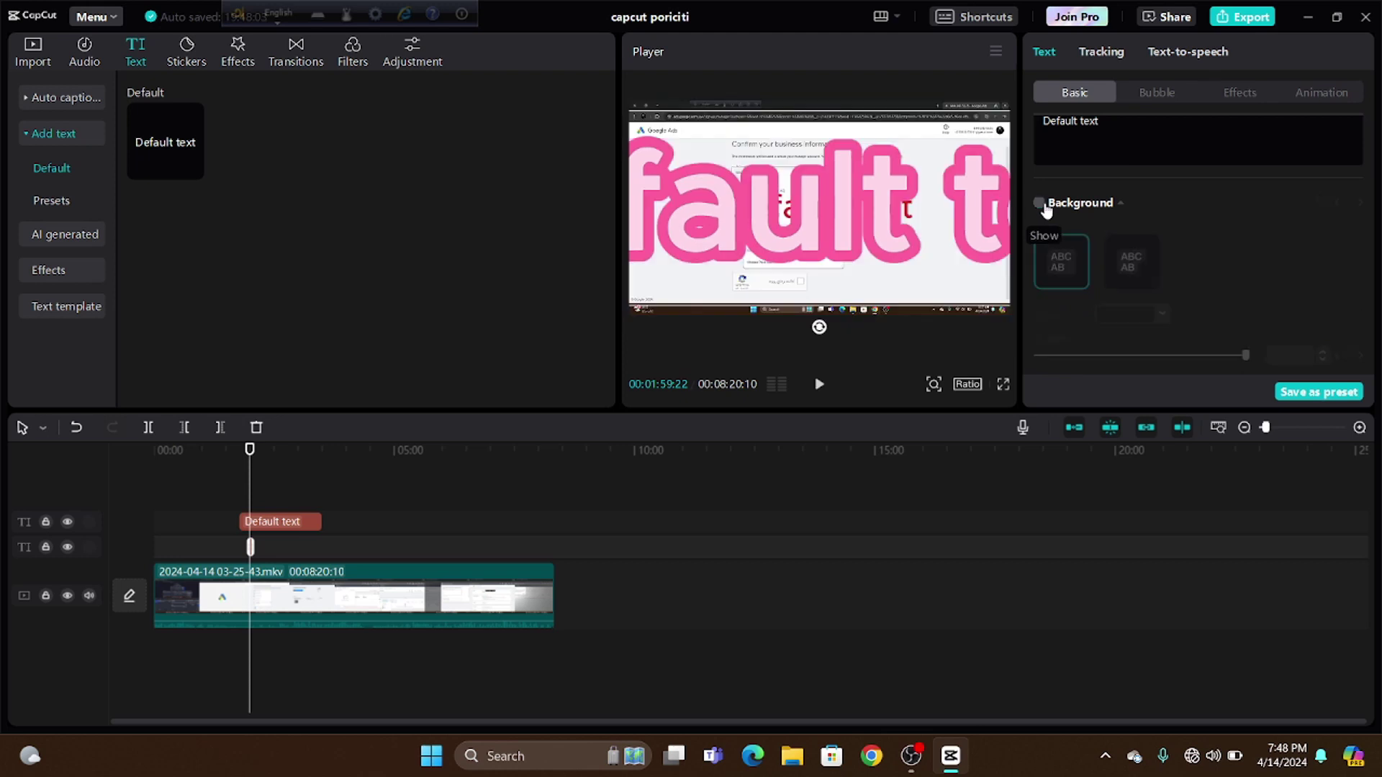
{"action": "left_click", "coordinate": [1042, 205]}
{"action": "scroll", "coordinate": [1130, 242], "scroll_direction": "down", "scroll_amount": 2}
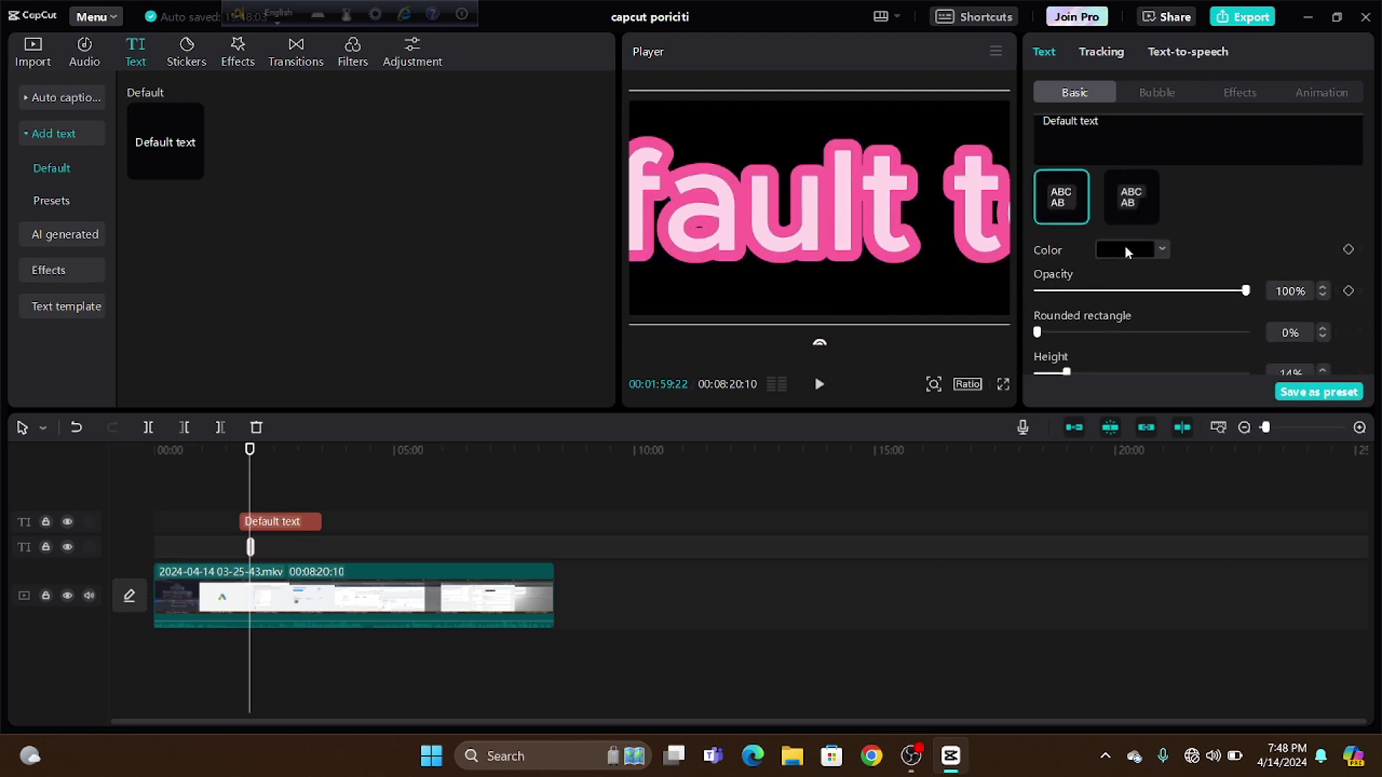
{"action": "left_click", "coordinate": [1125, 248]}
{"action": "left_click", "coordinate": [1192, 317]}
{"action": "mouse_move", "coordinate": [1192, 317]}
{"action": "left_mouse_down"}
{"action": "mouse_move", "coordinate": [1101, 327]}
{"action": "mouse_move", "coordinate": [1069, 295]}
{"action": "mouse_move", "coordinate": [1070, 309]}
{"action": "left_mouse_up"}
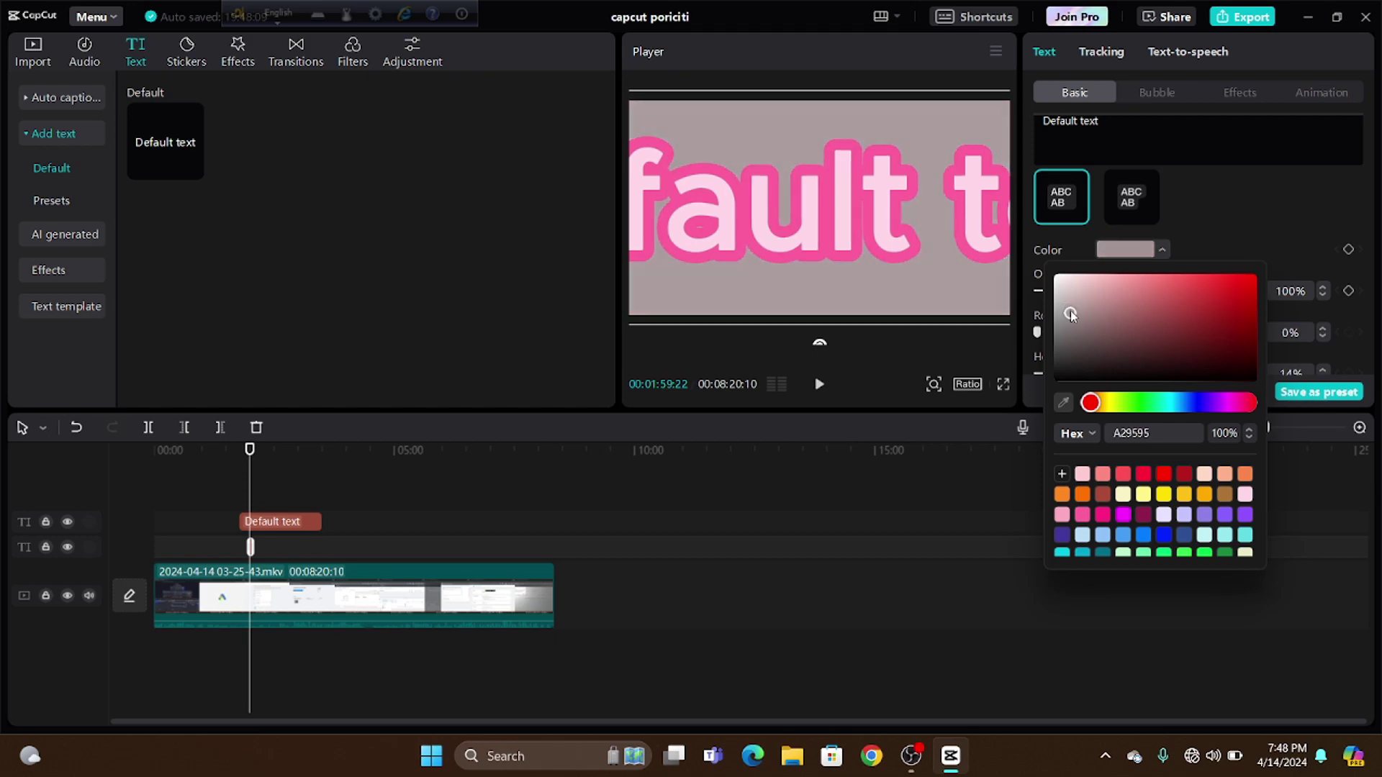
{"action": "left_click", "coordinate": [1186, 223]}
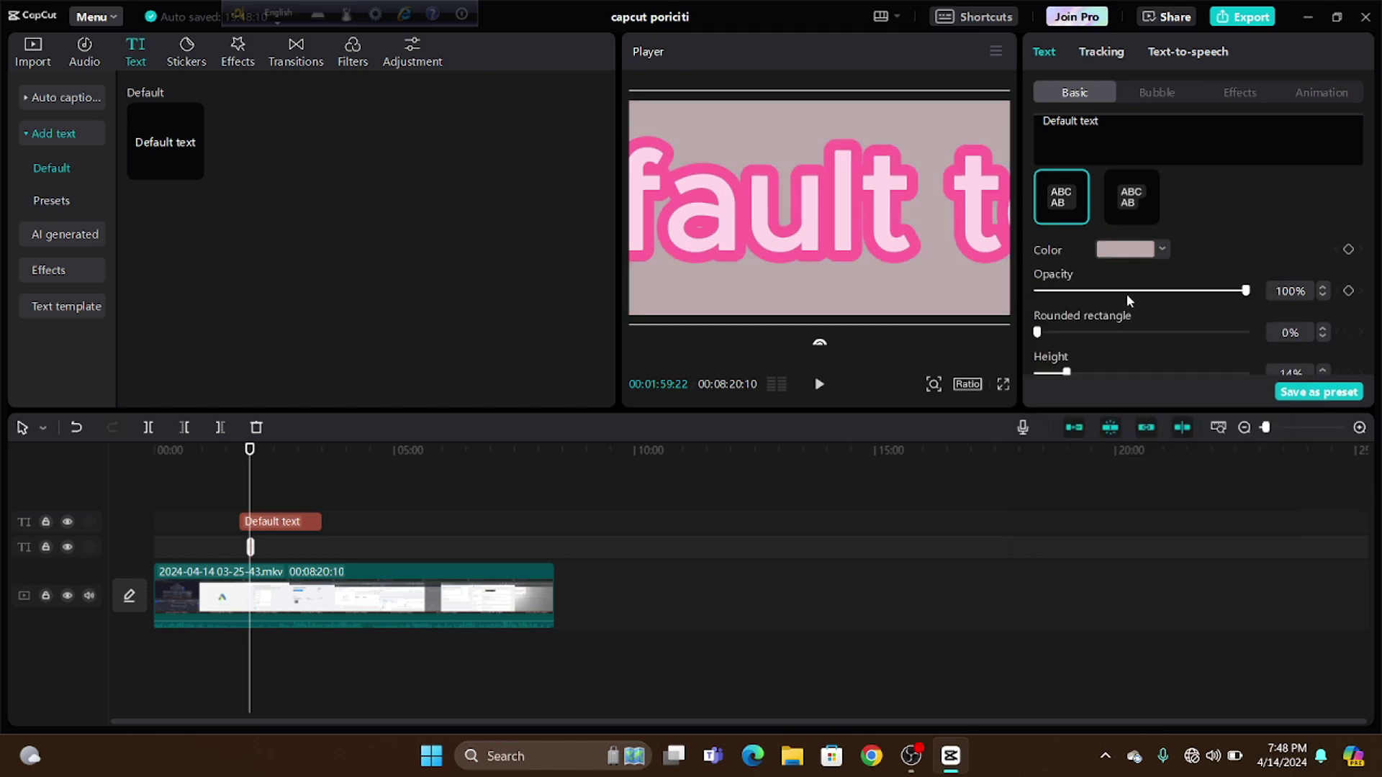
Step: Set the text background's rounded rectangle value to 3%
{"action": "scroll", "coordinate": [1125, 294], "scroll_direction": "down", "scroll_amount": 1}
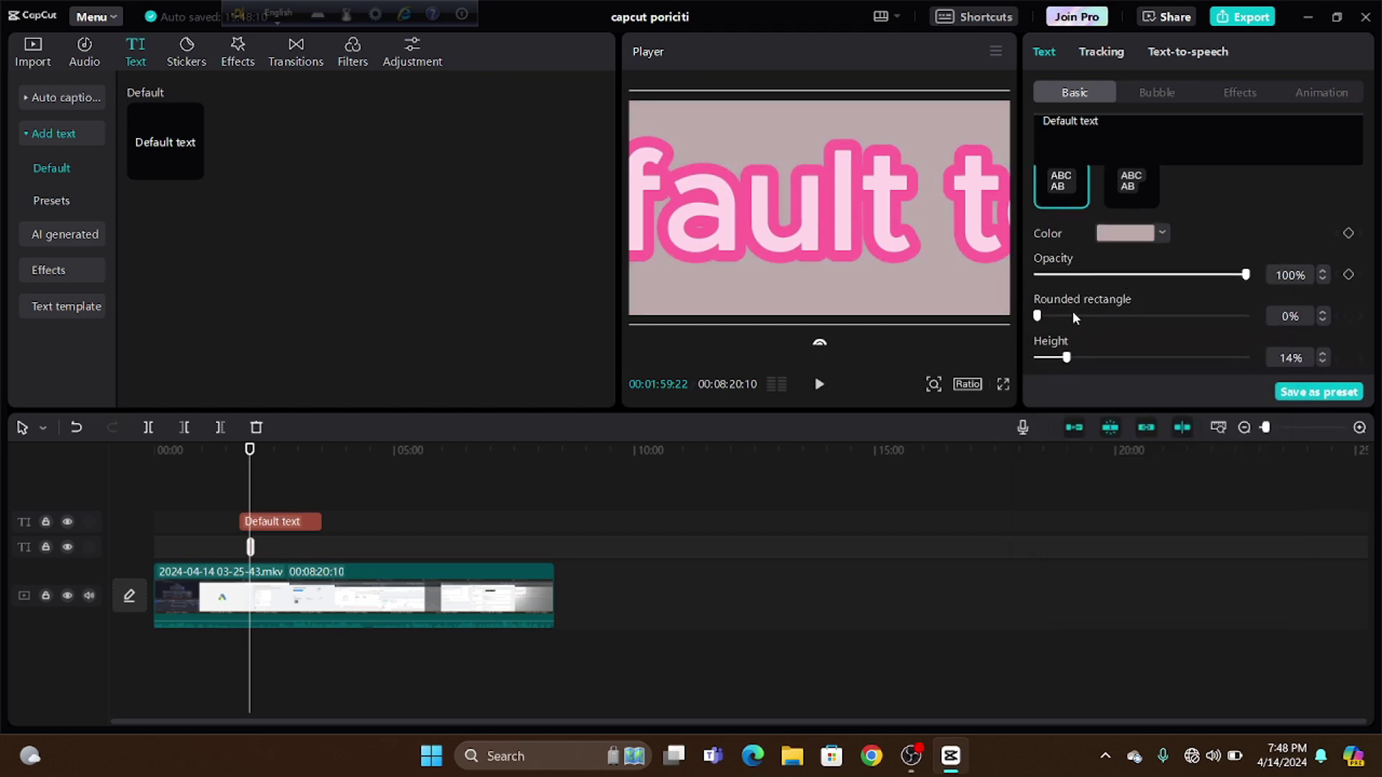
{"action": "scroll", "coordinate": [1073, 312], "scroll_direction": "down", "scroll_amount": 1}
{"action": "mouse_move", "coordinate": [1038, 288]}
{"action": "left_mouse_down"}
{"action": "mouse_move", "coordinate": [1078, 290]}
{"action": "mouse_move", "coordinate": [1044, 291]}
{"action": "left_mouse_up"}
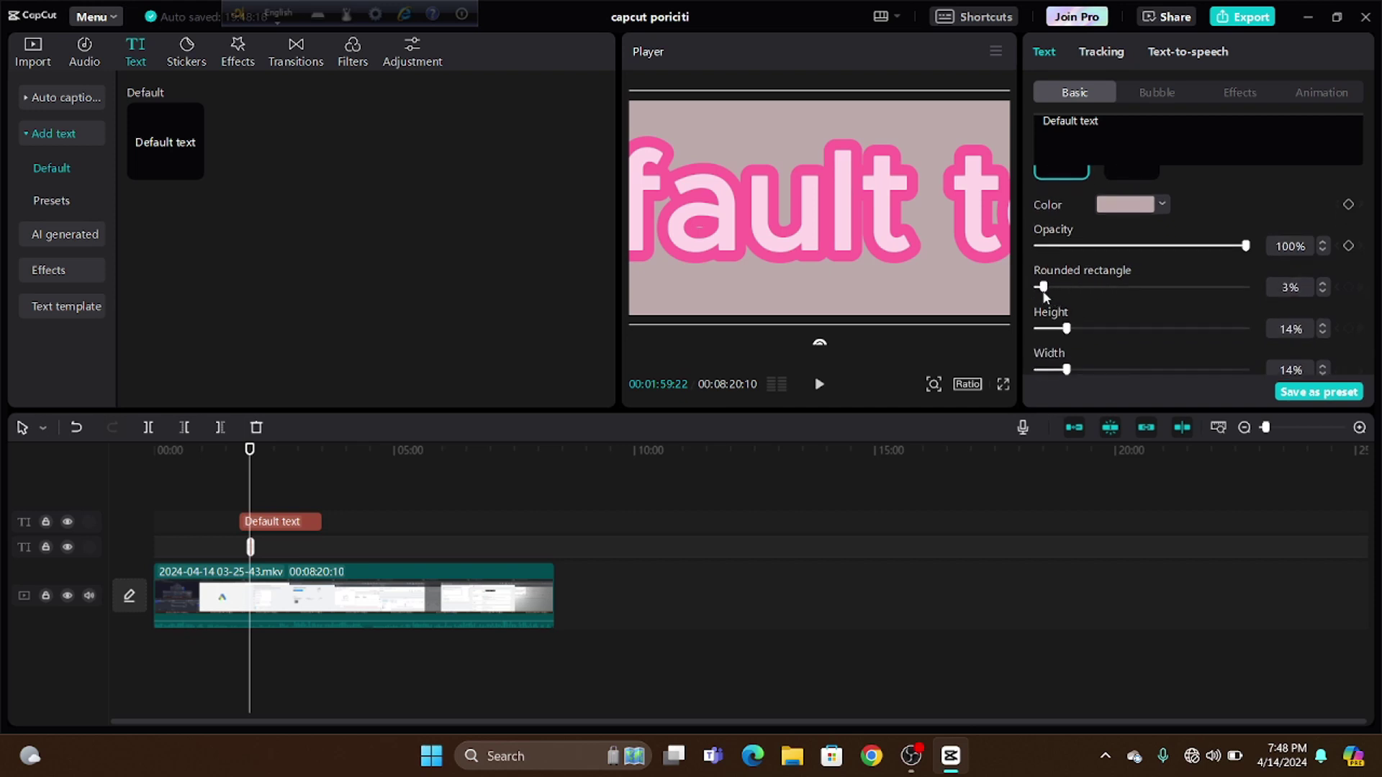
Step: Turn on the glow for the short clip's text, keeping its default pink color
{"action": "scroll", "coordinate": [1170, 334], "scroll_direction": "down", "scroll_amount": 4}
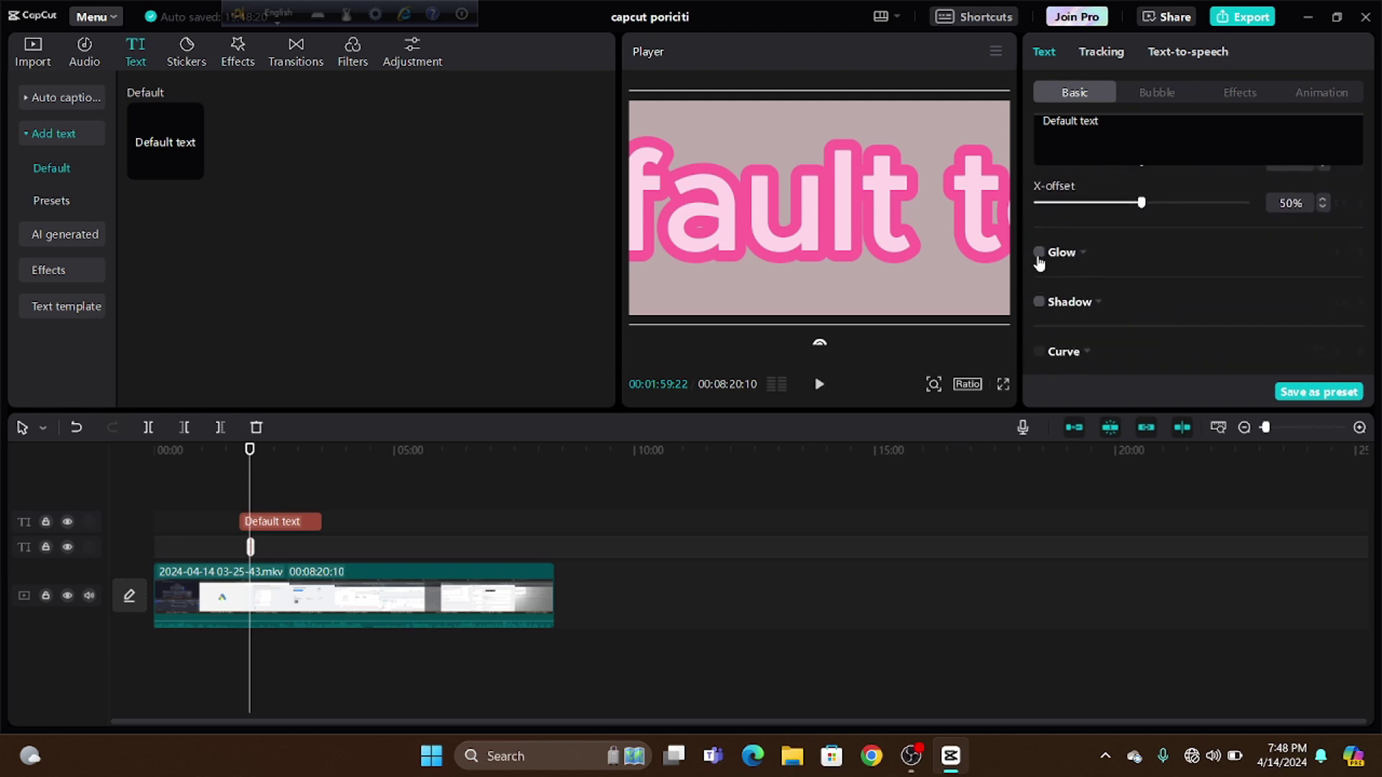
{"action": "left_click", "coordinate": [1038, 253]}
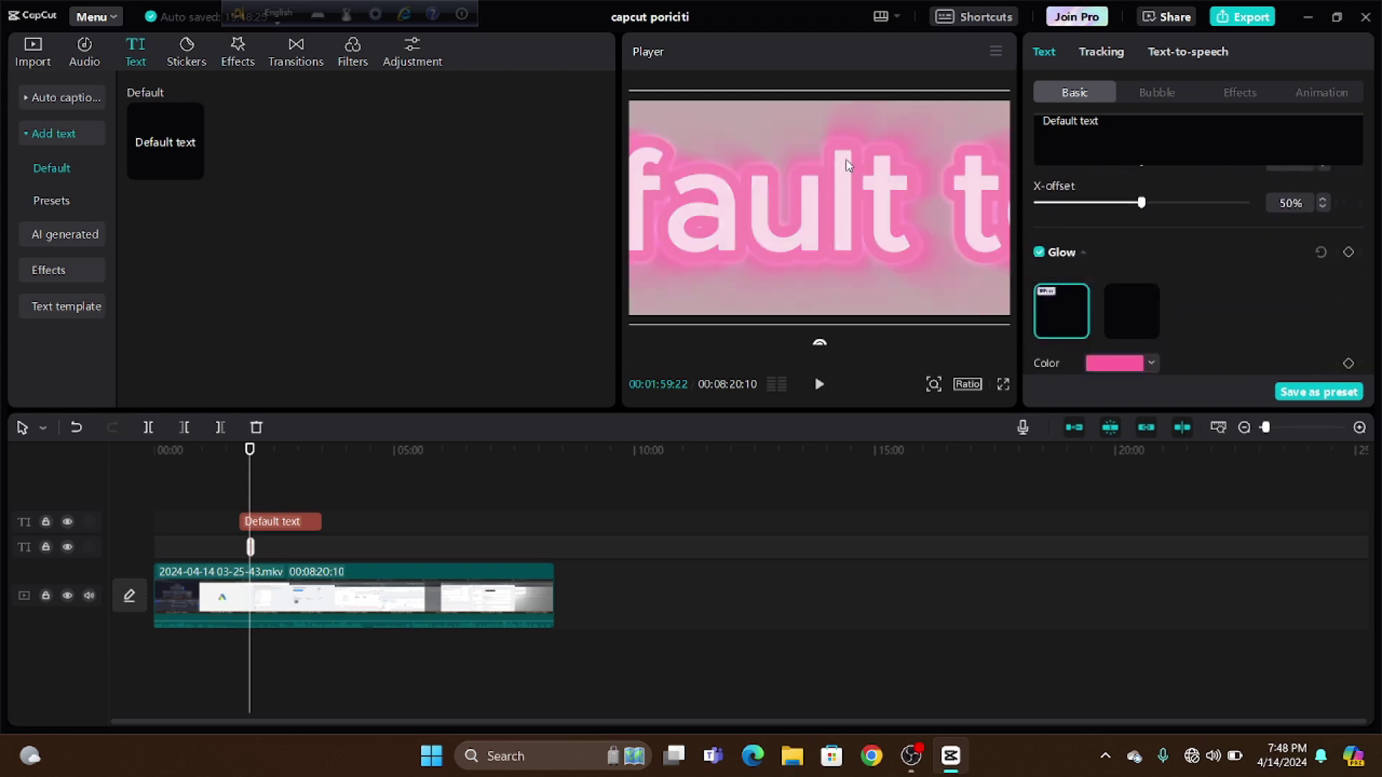
{"action": "scroll", "coordinate": [1096, 297], "scroll_direction": "down", "scroll_amount": 3}
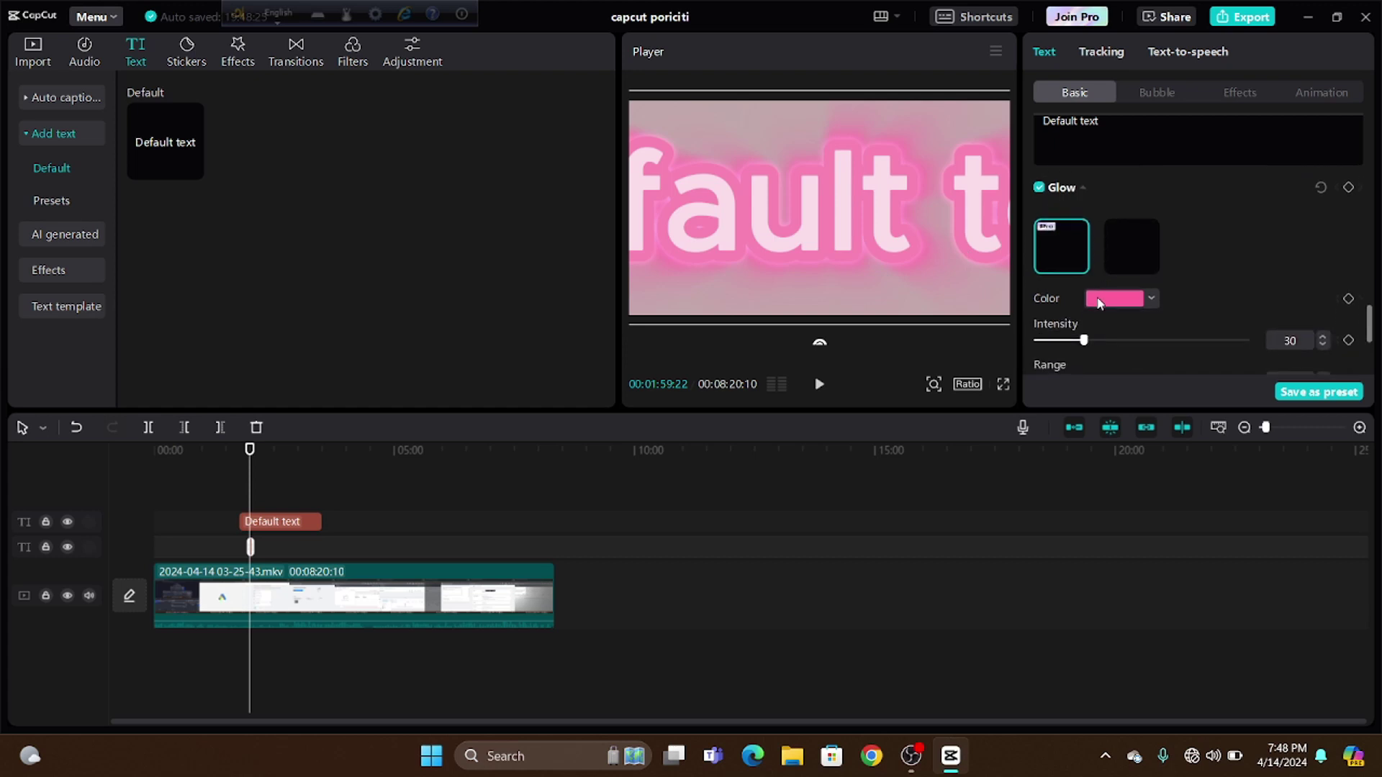
Step: Turn on the shadow for the short clip's text and set its color to blue, hex 2560A6
{"action": "scroll", "coordinate": [1089, 290], "scroll_direction": "down", "scroll_amount": 2}
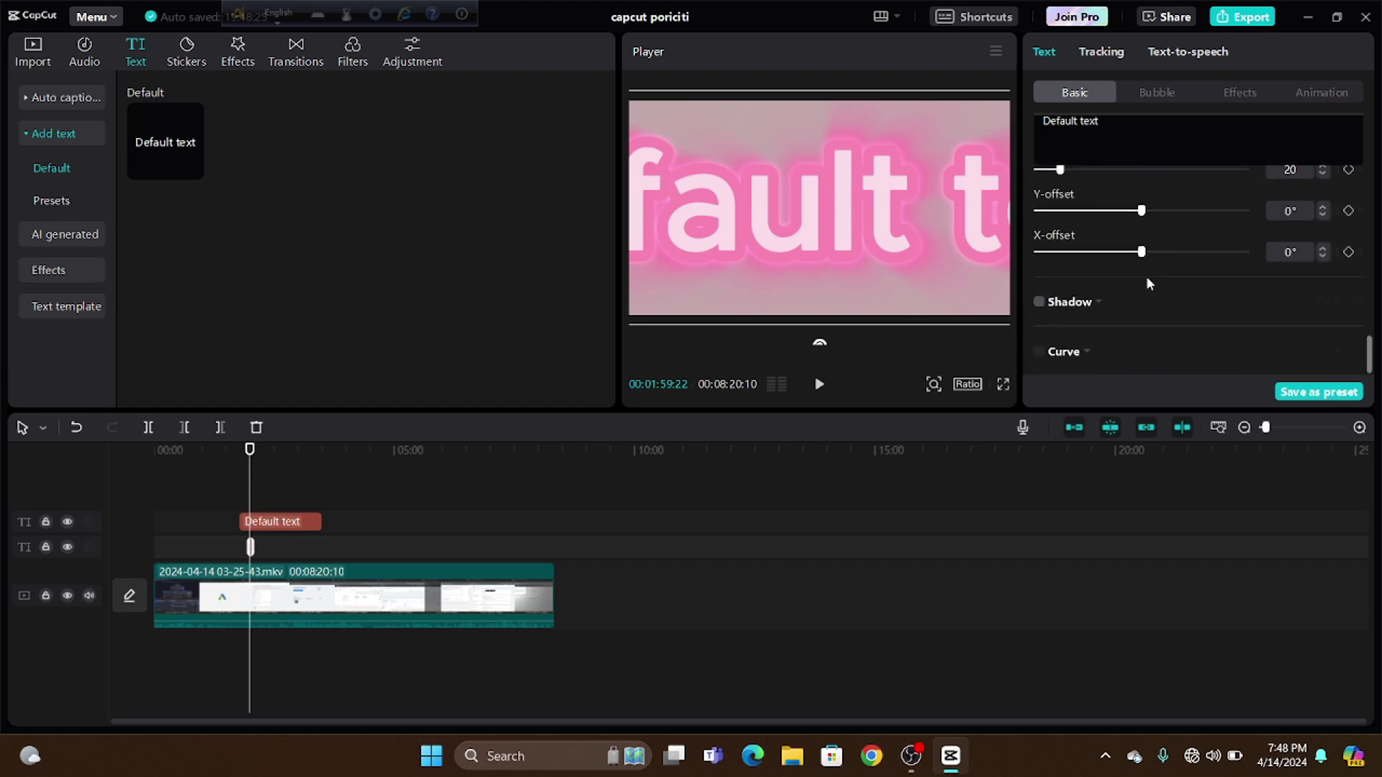
{"action": "left_click", "coordinate": [1039, 303]}
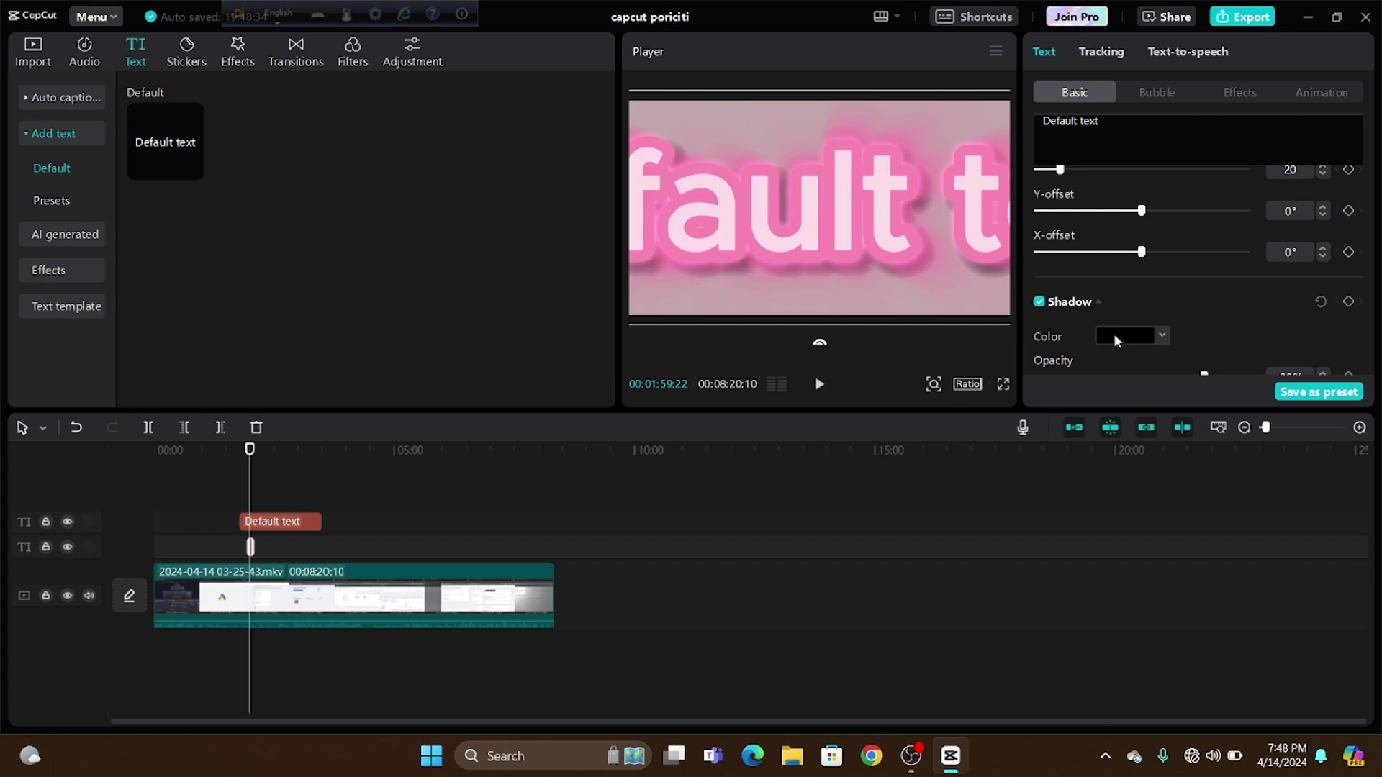
{"action": "left_click", "coordinate": [1130, 339]}
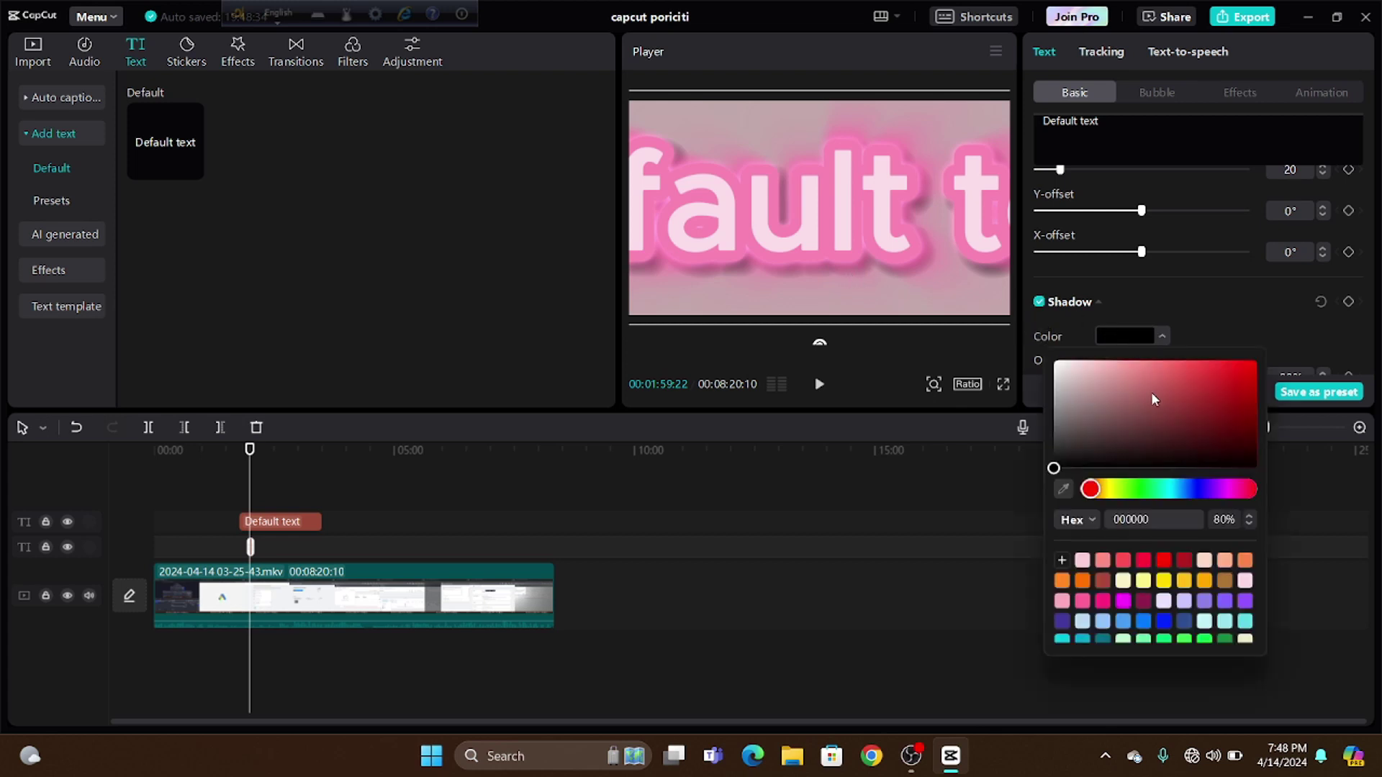
{"action": "left_click", "coordinate": [1193, 489]}
{"action": "left_click", "coordinate": [1212, 398]}
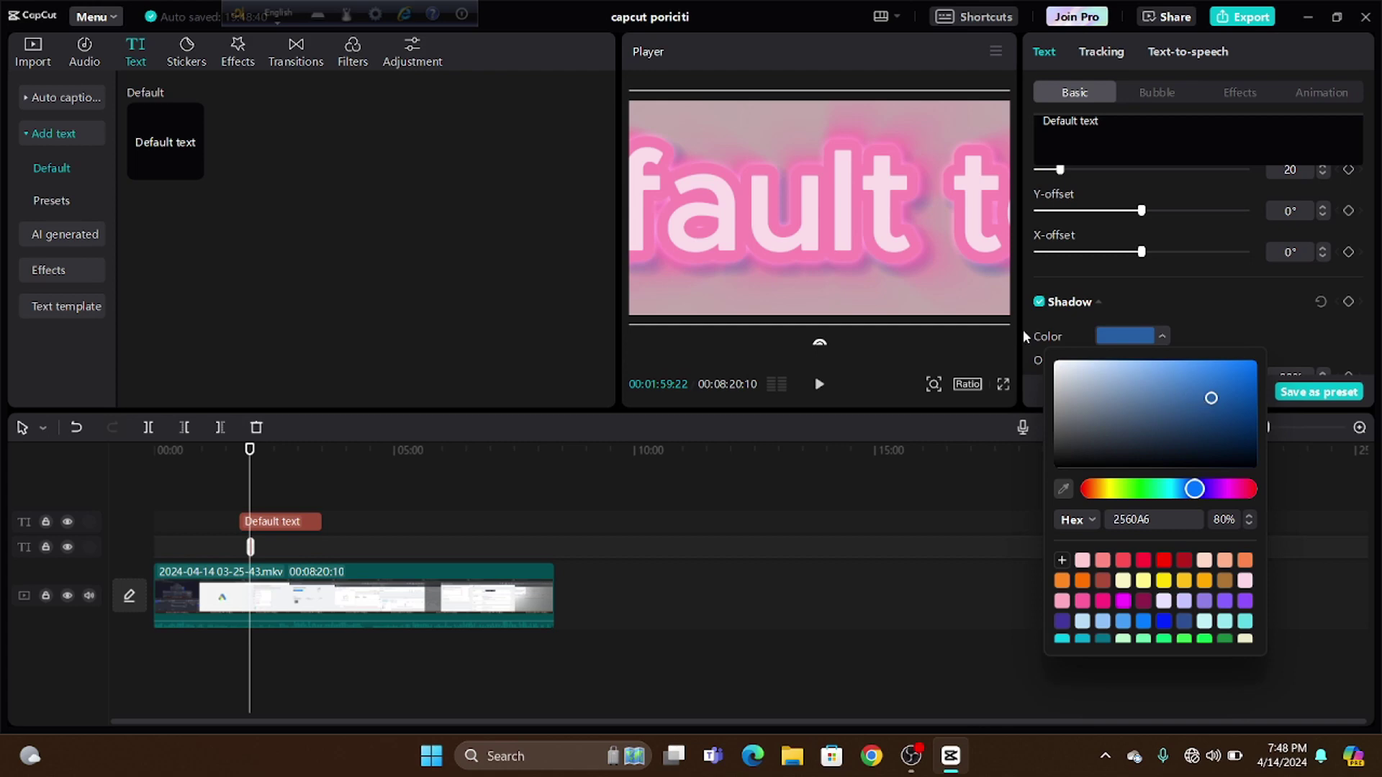
{"action": "left_click", "coordinate": [1167, 297]}
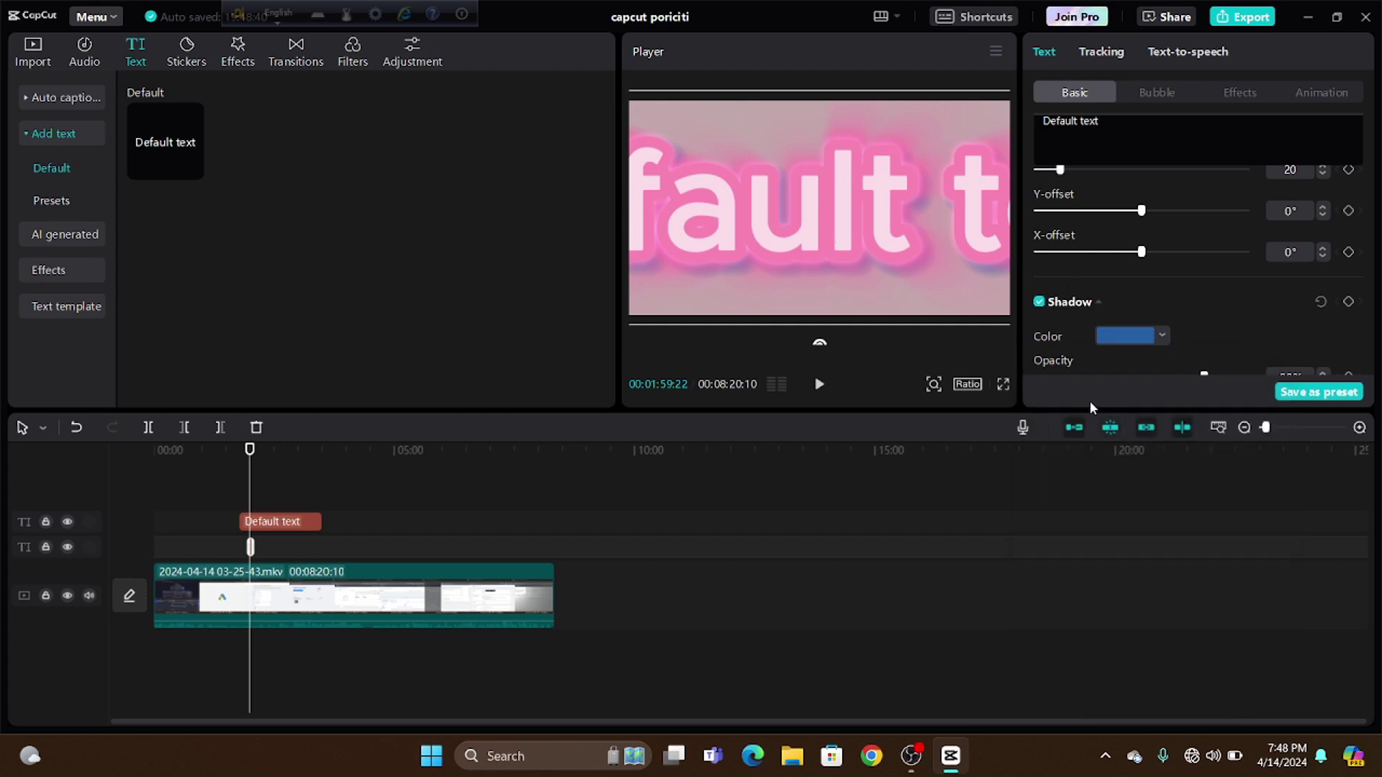
{"action": "scroll", "coordinate": [1076, 339], "scroll_direction": "down", "scroll_amount": 2}
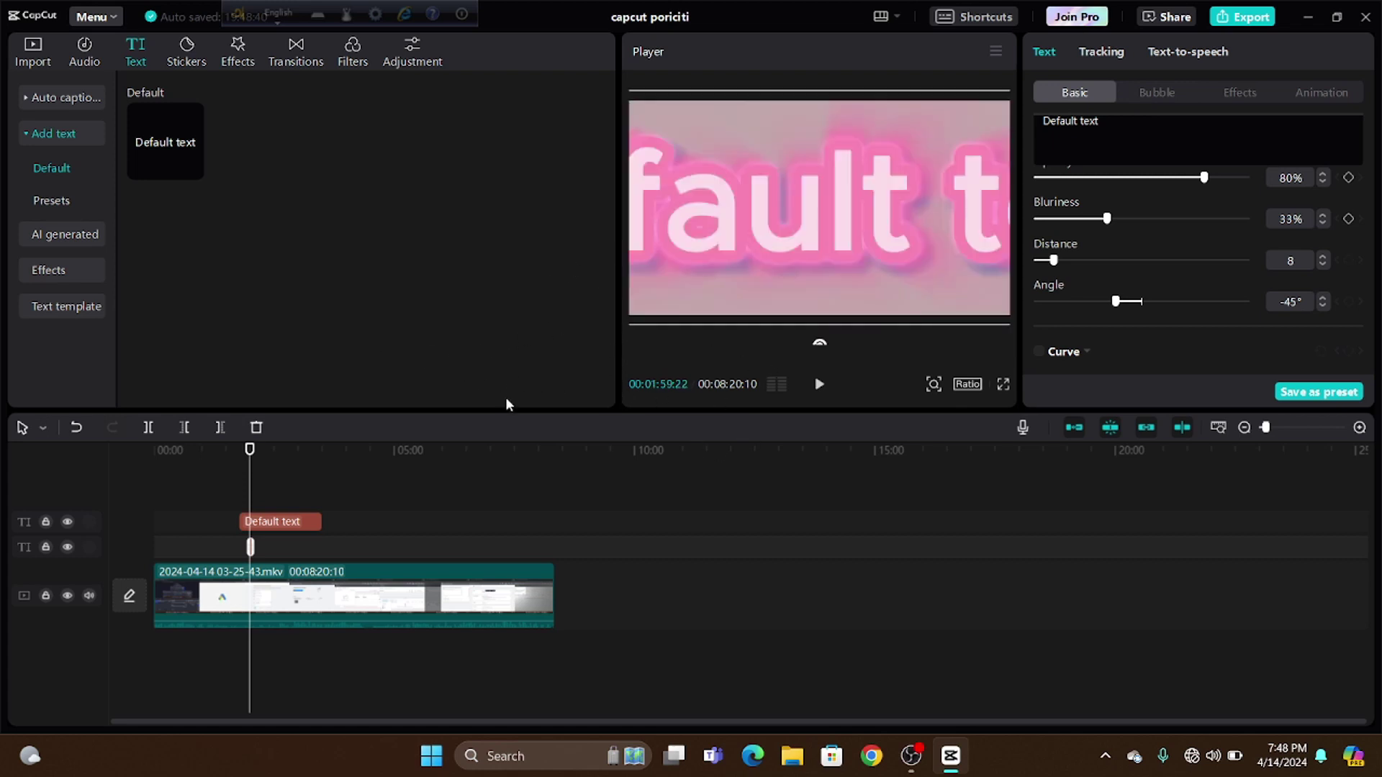
Step: Set the project's aspect ratio to 16:9, try 9:16, and return to 16:9
{"action": "left_click", "coordinate": [967, 384]}
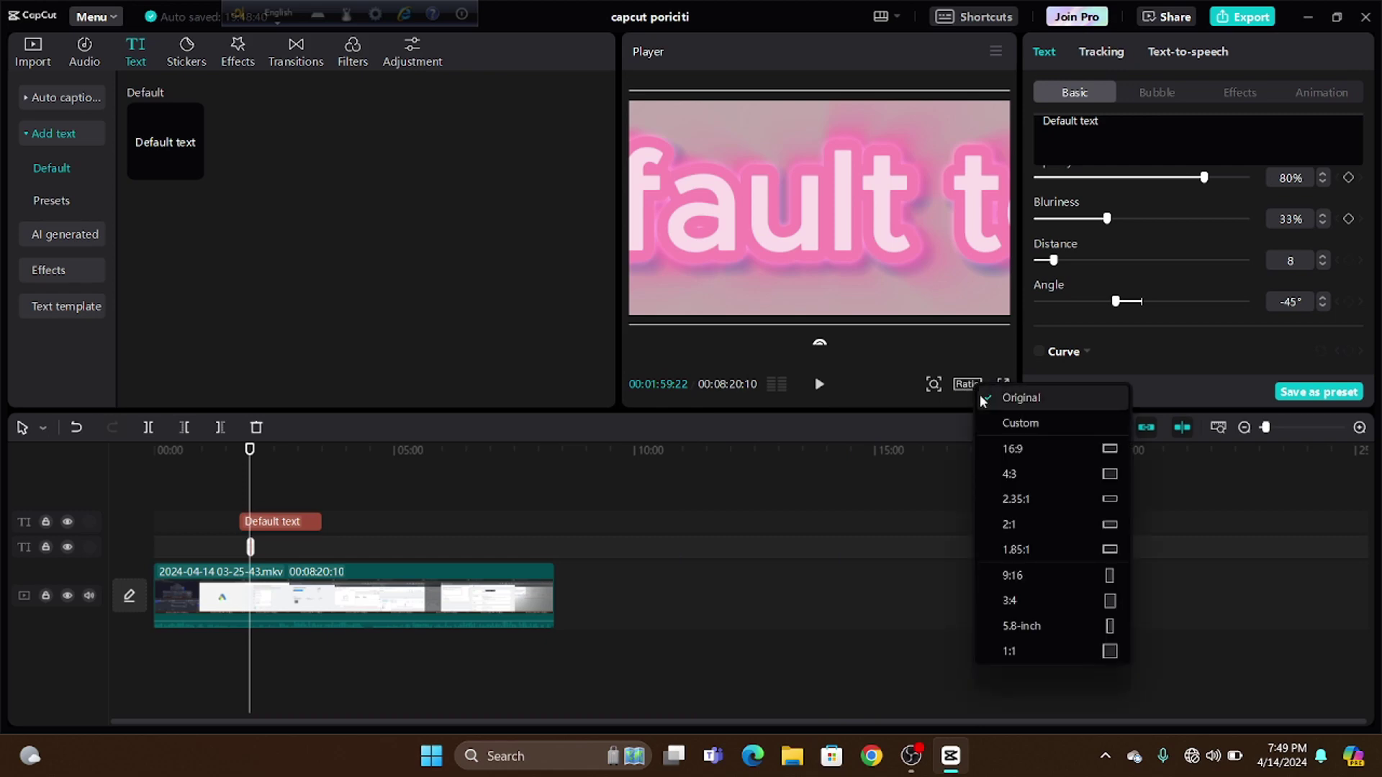
{"action": "left_click", "coordinate": [1109, 449]}
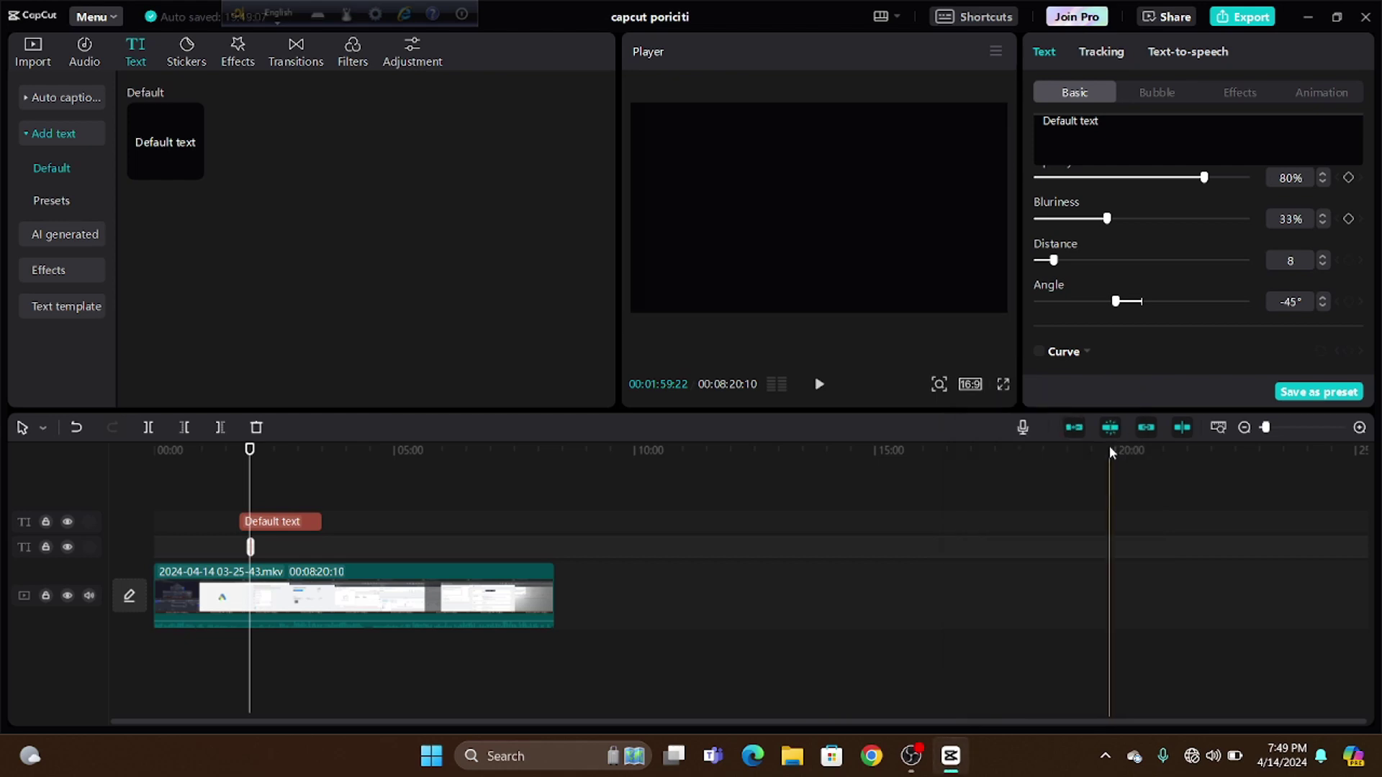
{"action": "left_click", "coordinate": [972, 384]}
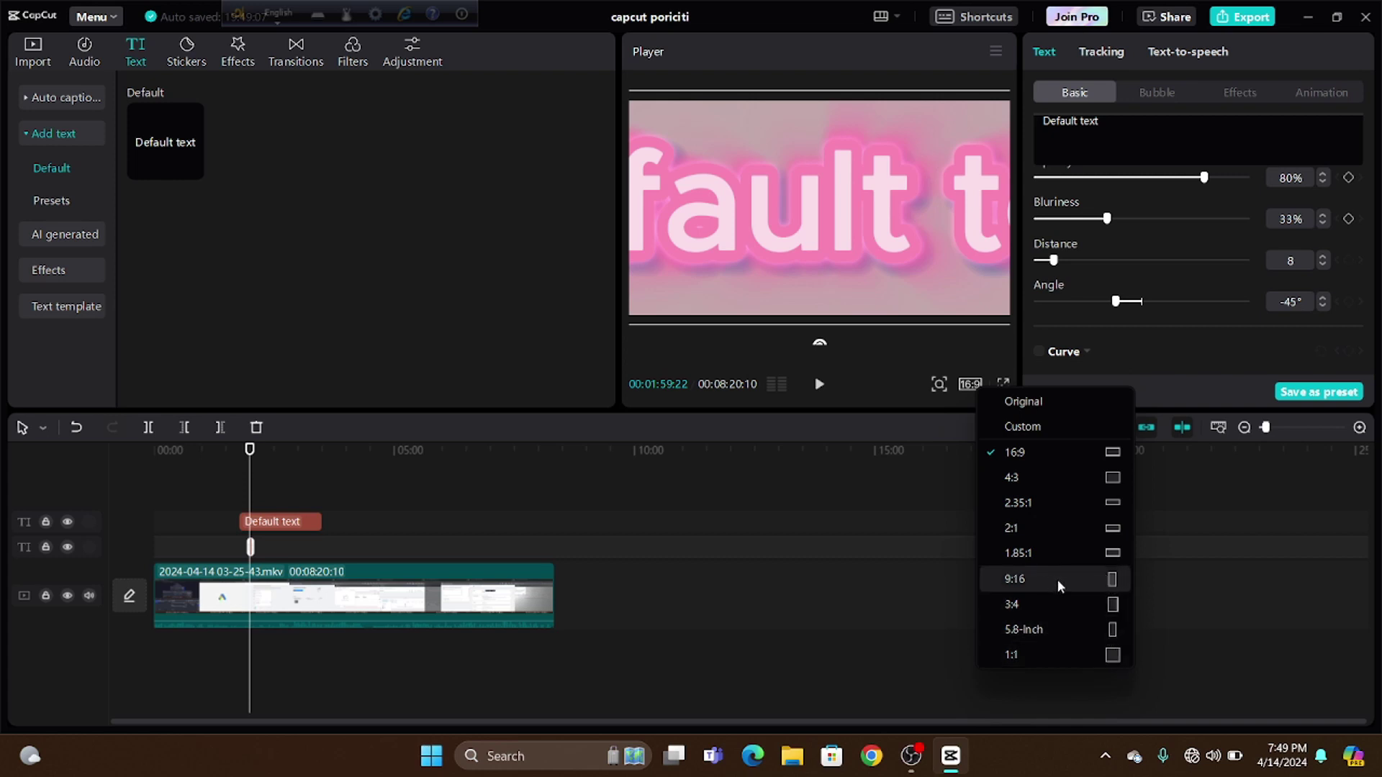
{"action": "left_click", "coordinate": [1111, 586]}
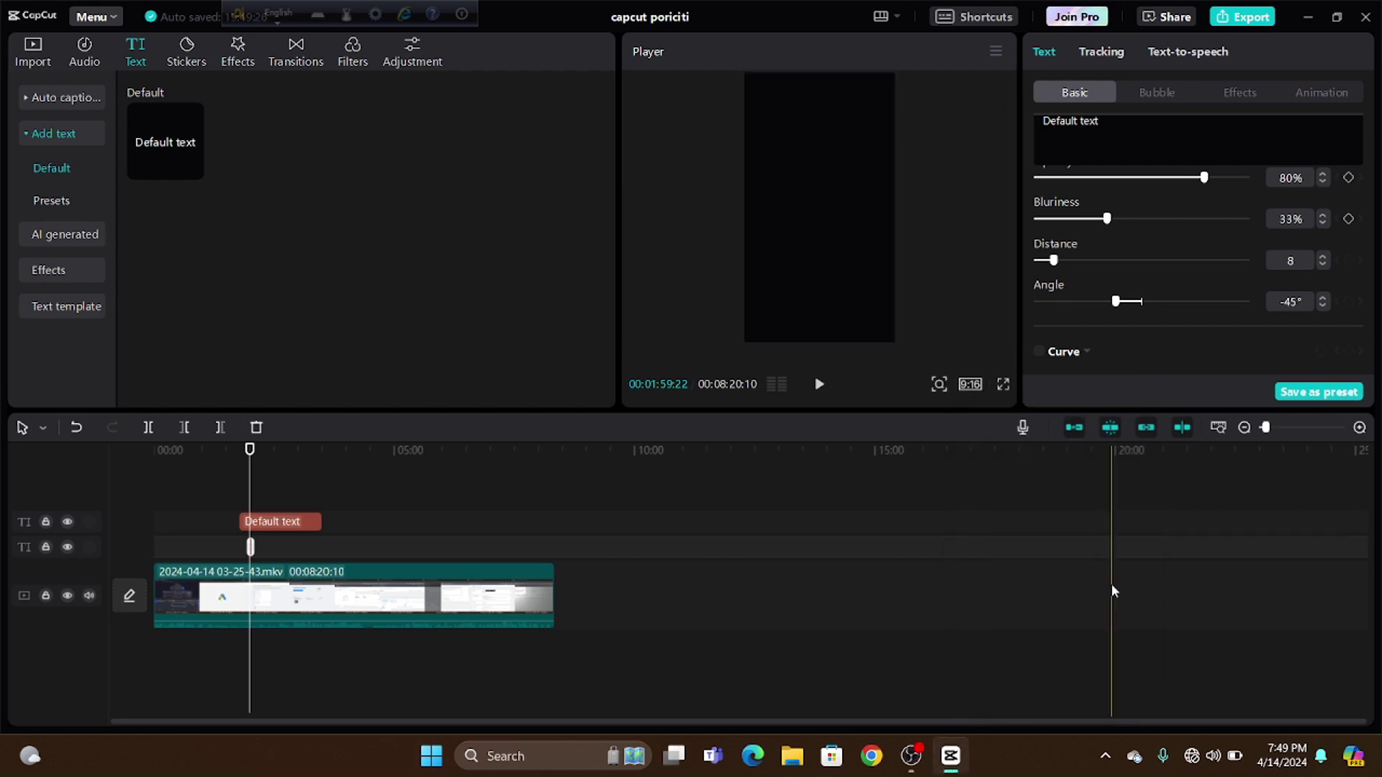
{"action": "left_click", "coordinate": [977, 386]}
{"action": "left_click", "coordinate": [1108, 455]}
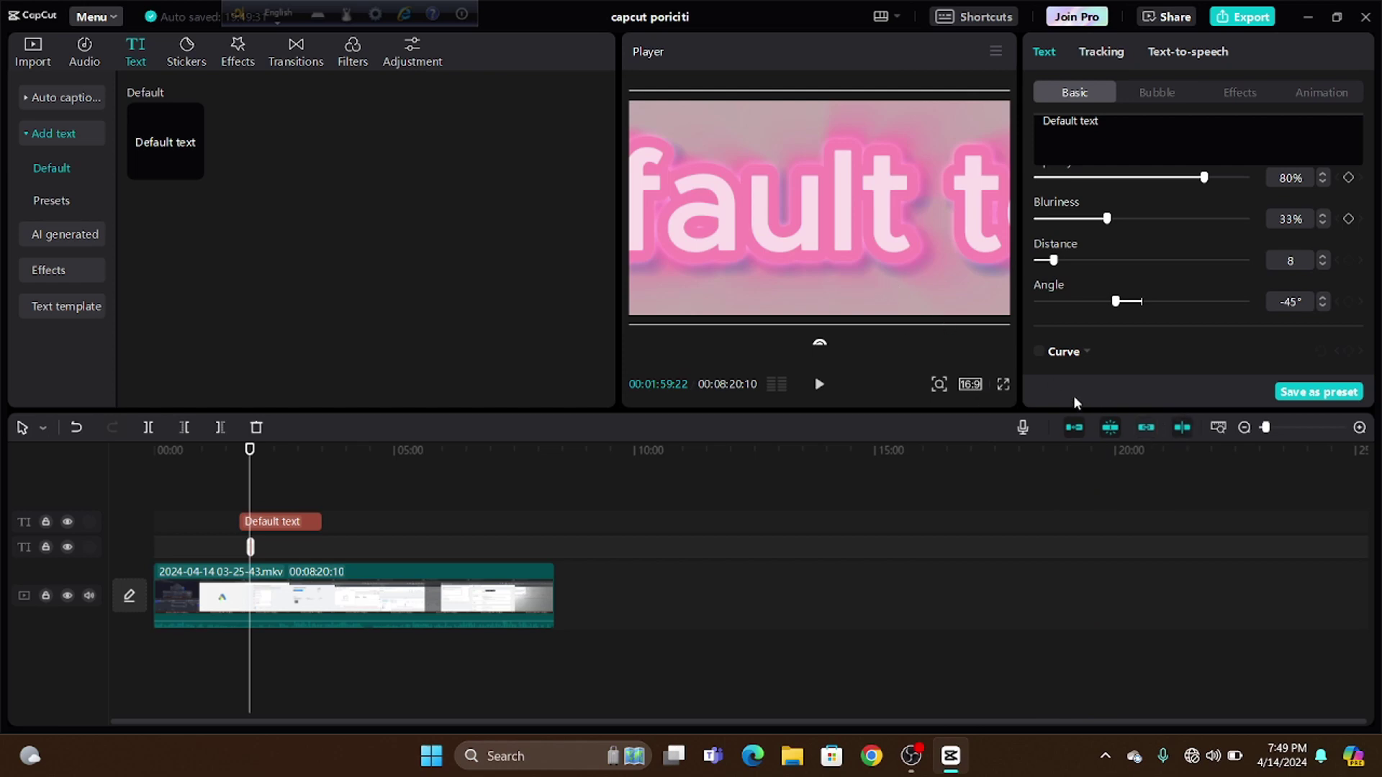
Step: Split the main video clip in two at the playhead
{"action": "left_click", "coordinate": [218, 591]}
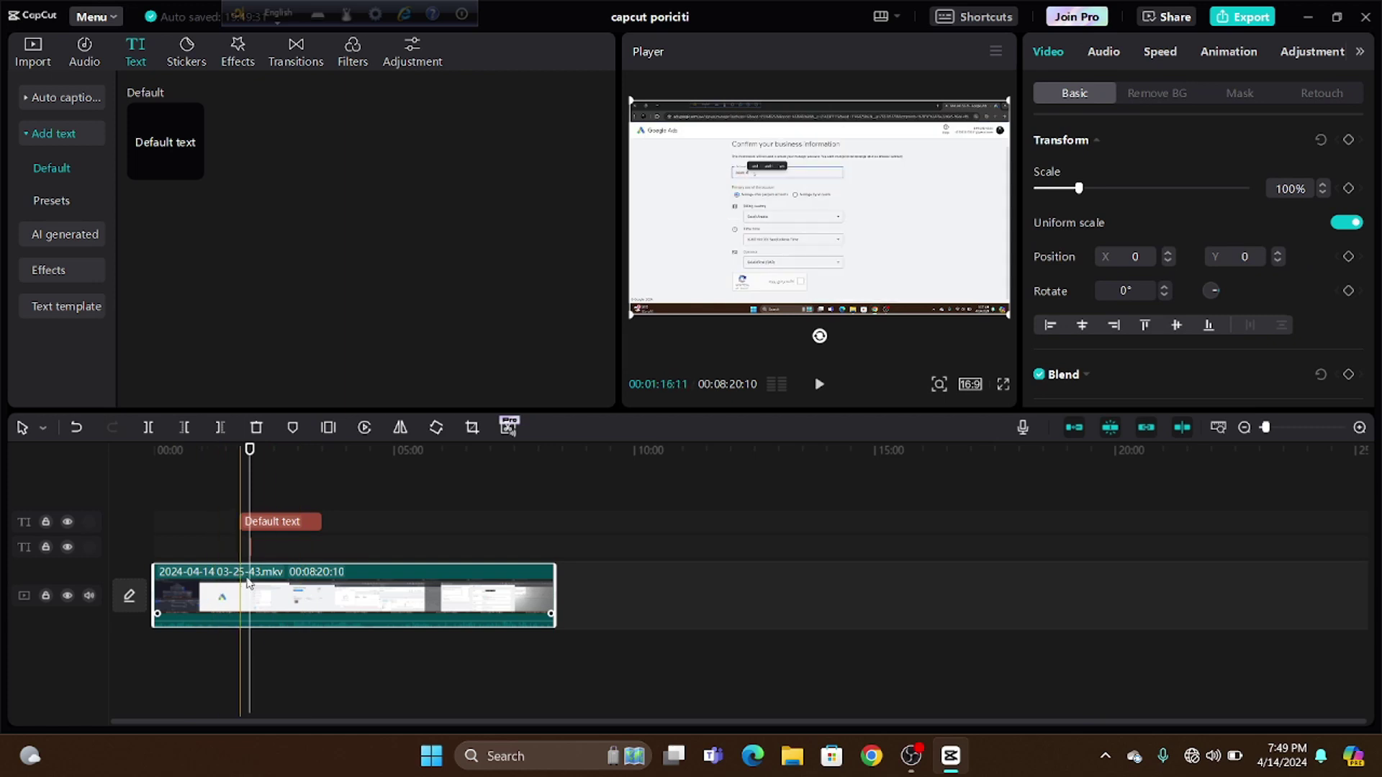
{"action": "left_click", "coordinate": [151, 427]}
{"action": "left_click_drag", "start_coordinate": [292, 598], "coordinate": [646, 598]}
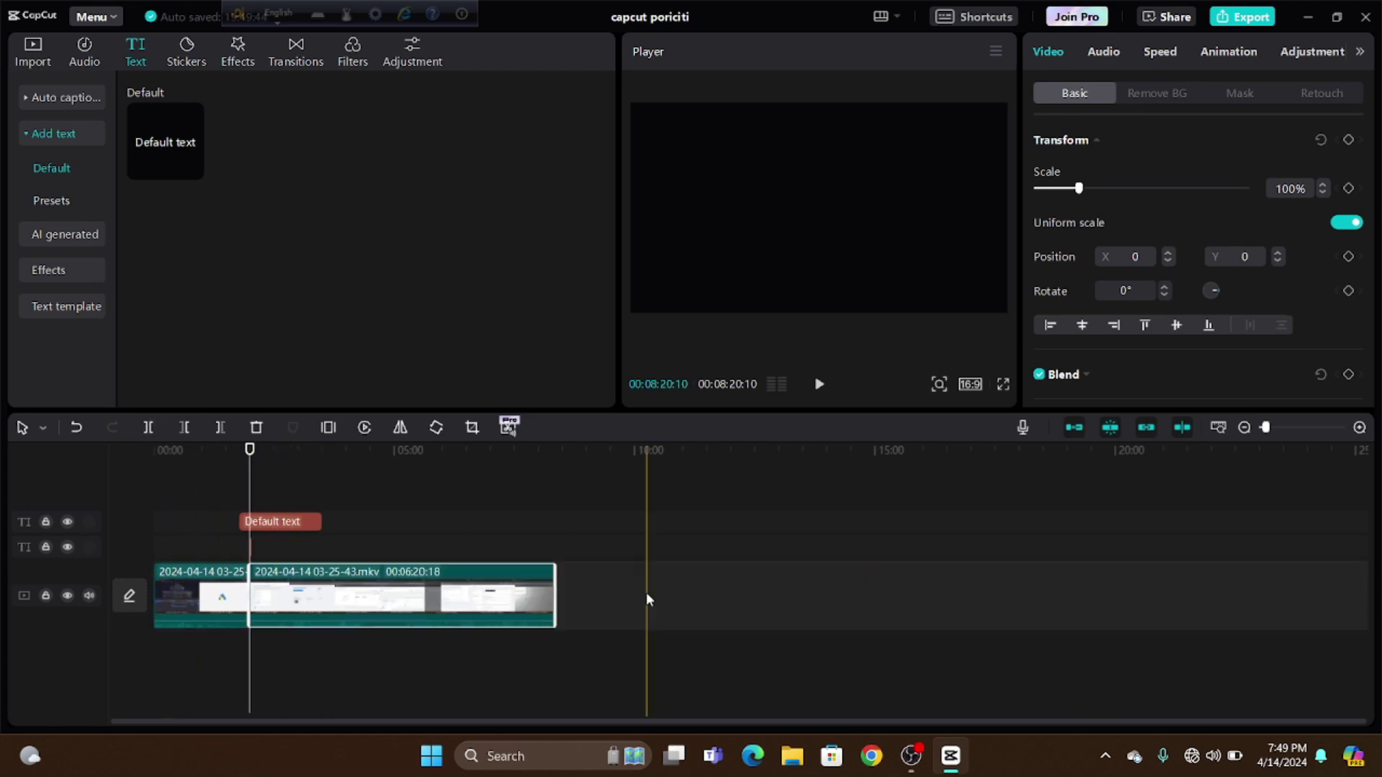
Step: Try to trim away the footage before and after the playhead on the second part of the split video
{"action": "left_click", "coordinate": [186, 427]}
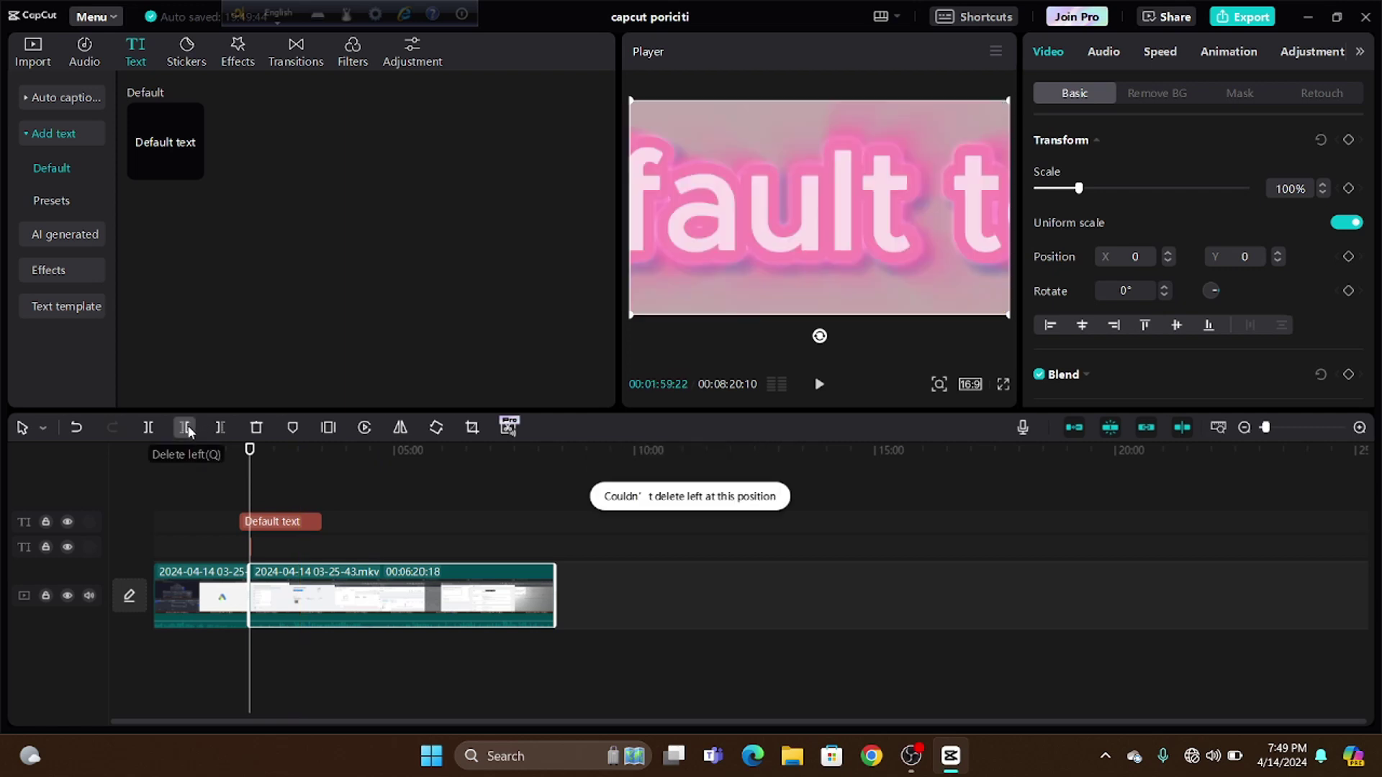
{"action": "left_click", "coordinate": [223, 612]}
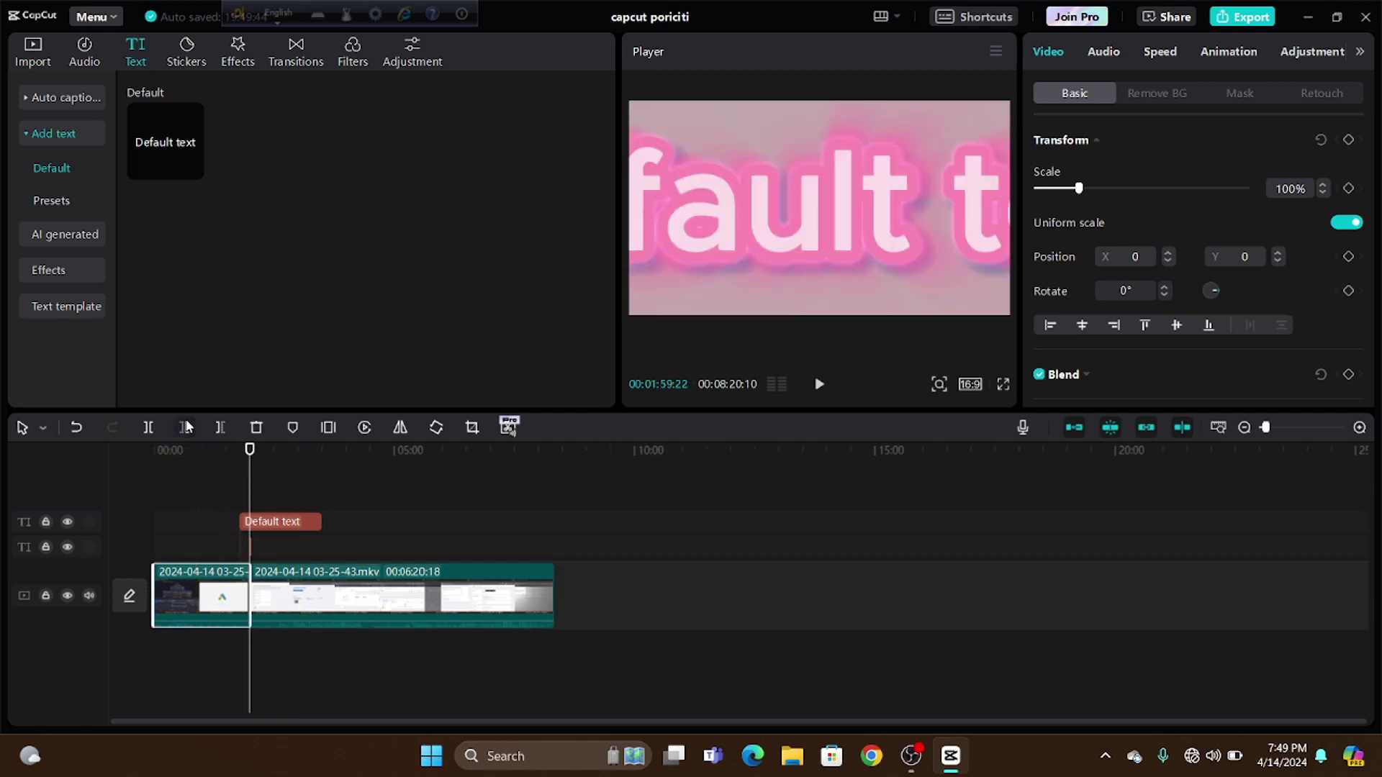
{"action": "left_click", "coordinate": [357, 617]}
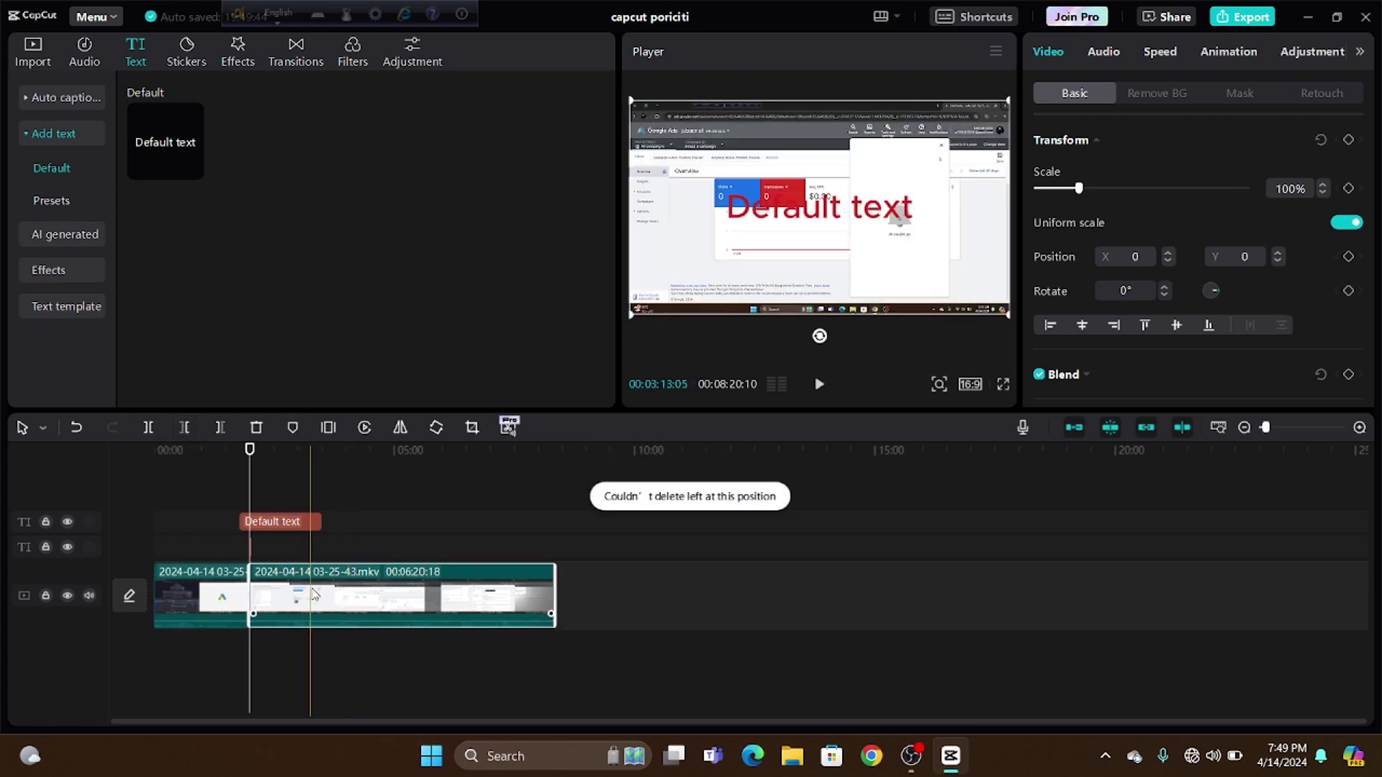
{"action": "left_click", "coordinate": [221, 427]}
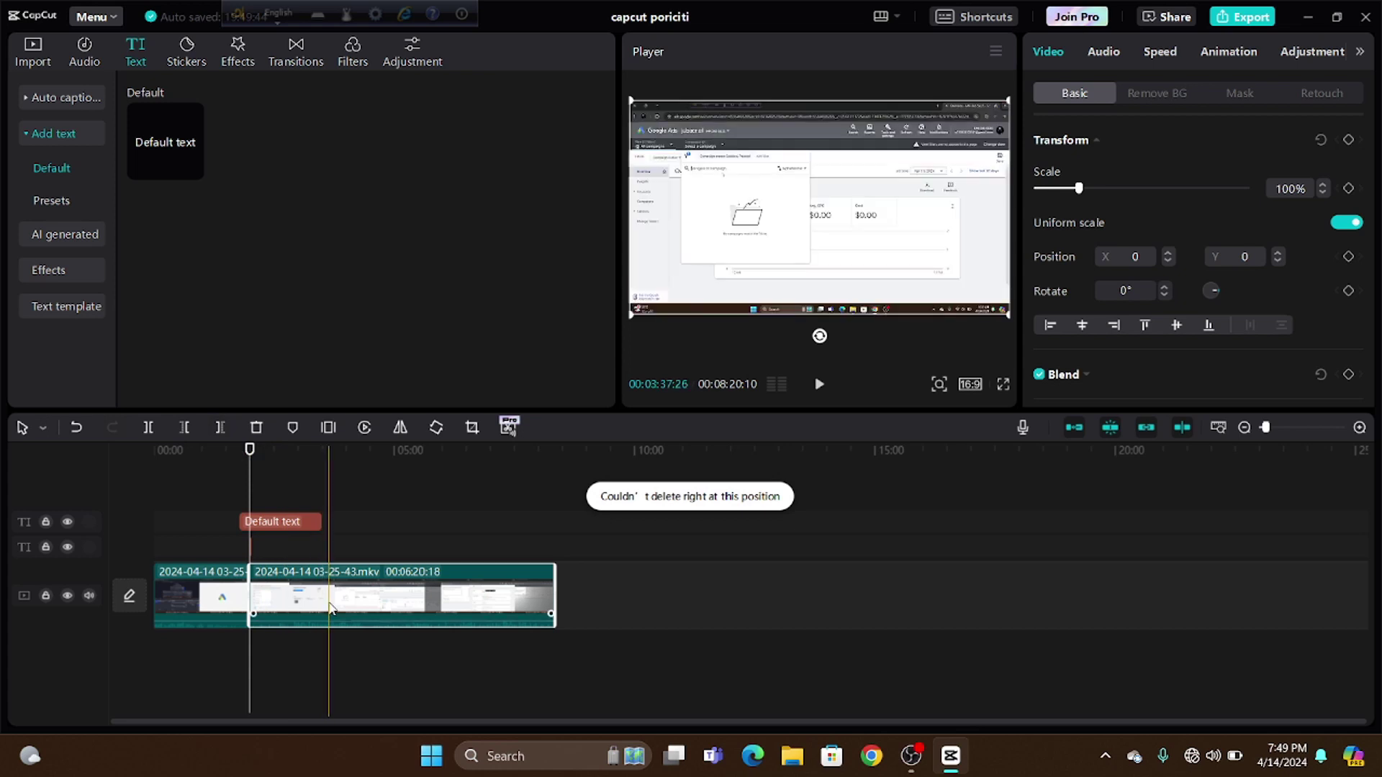
Step: Delete the second part of the split video and undo that deletion
{"action": "left_click", "coordinate": [259, 427]}
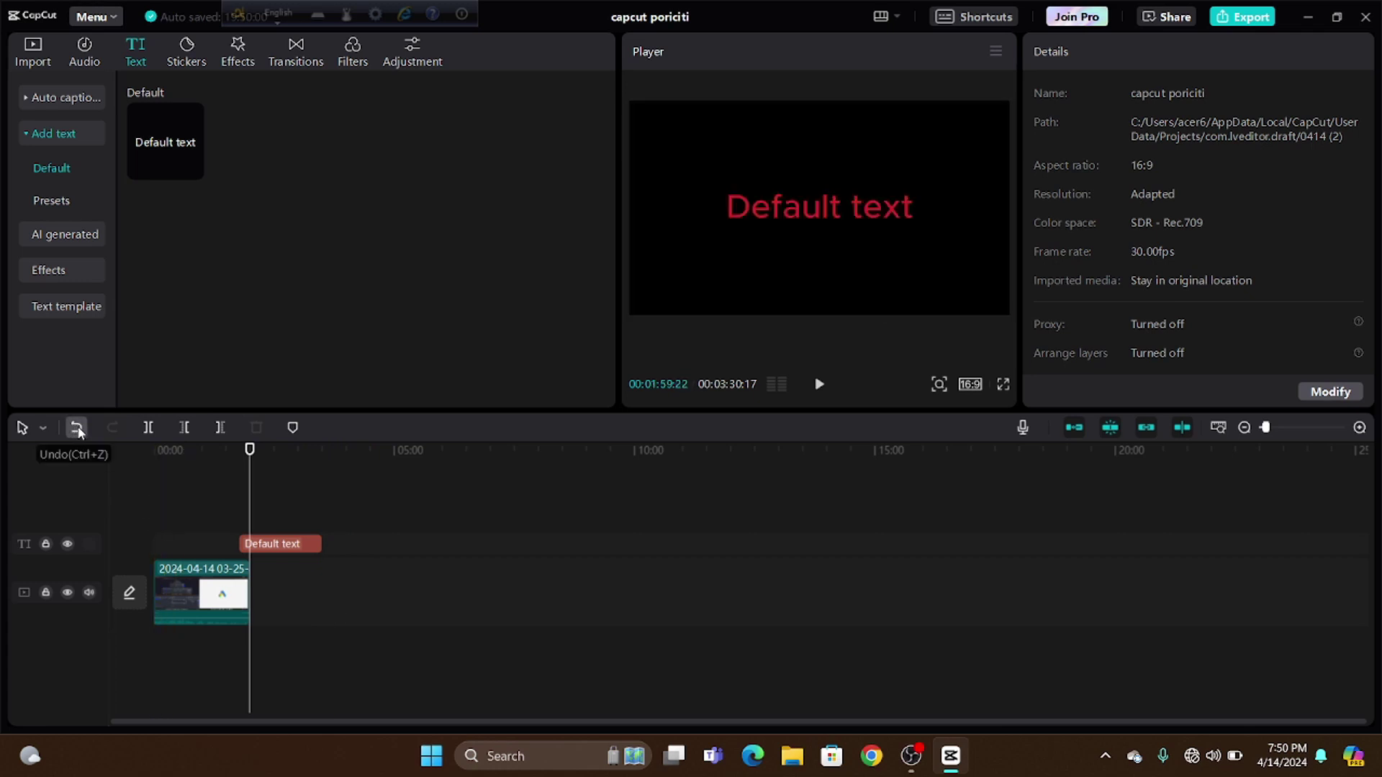
{"action": "left_click", "coordinate": [77, 428]}
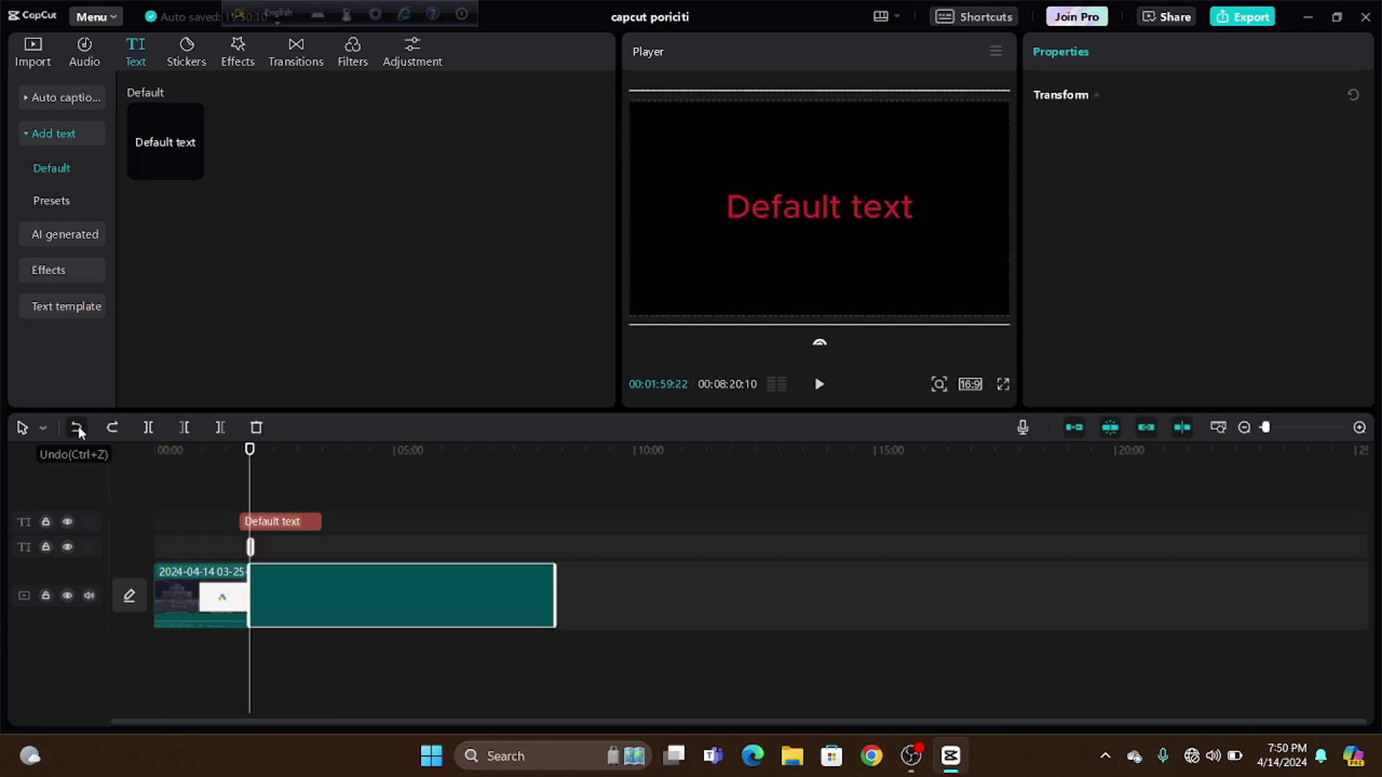